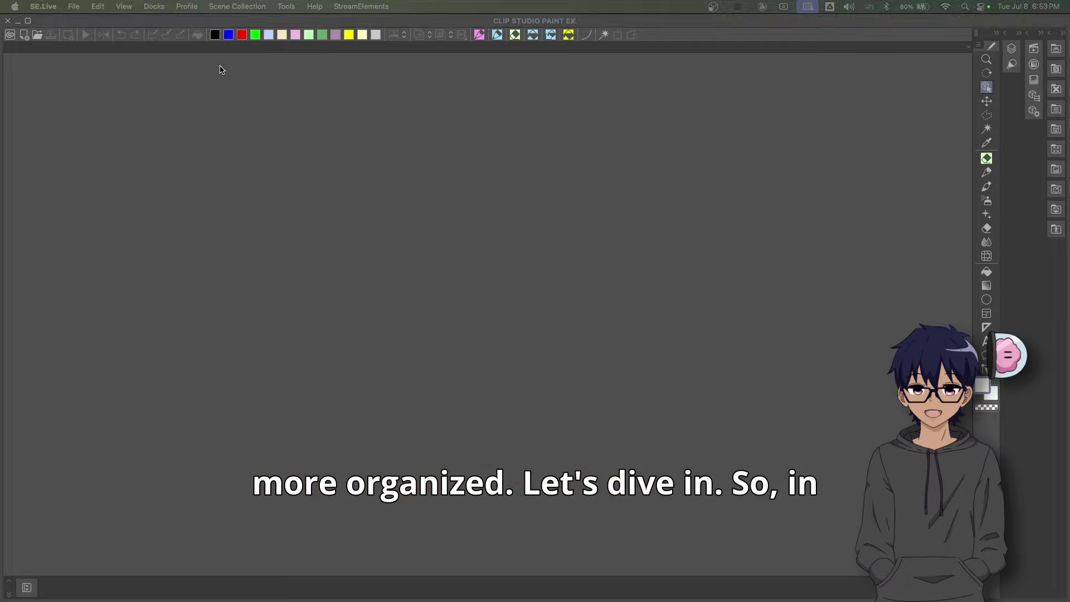
- Switch to Clip Studio Paint and create a new Animation project with a 1920 x 1080 px output frame at 192 dpi
left_click(218, 70)
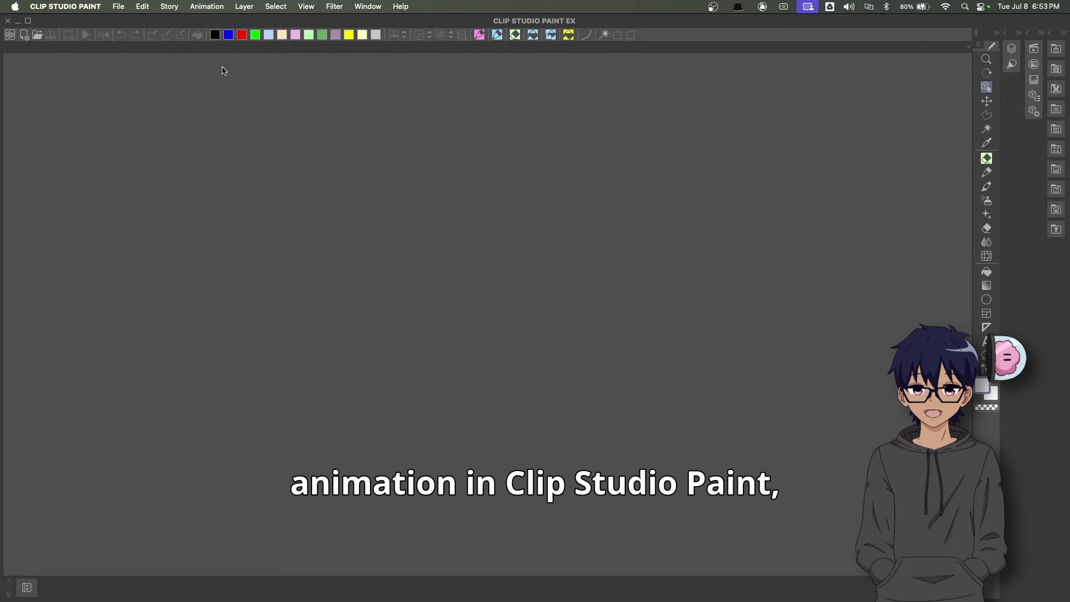
left_click(118, 6)
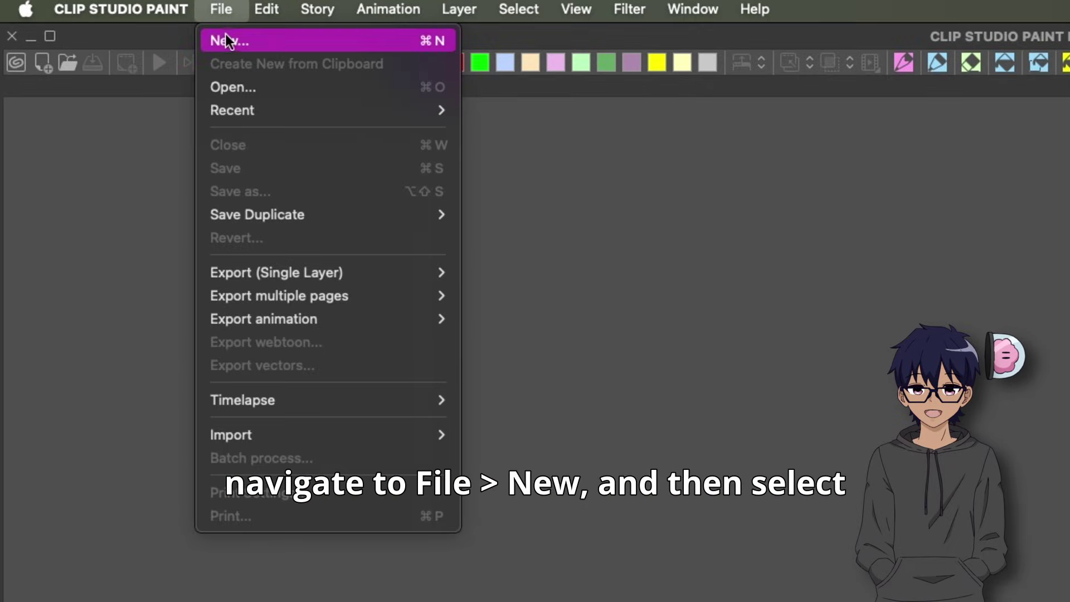
left_click(226, 37)
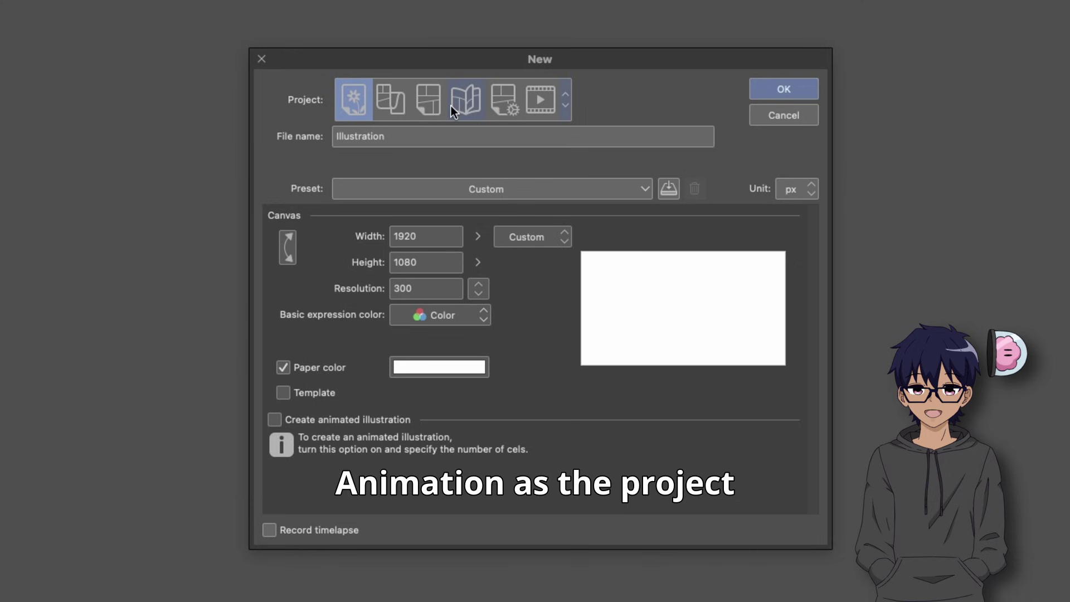
left_click(547, 102)
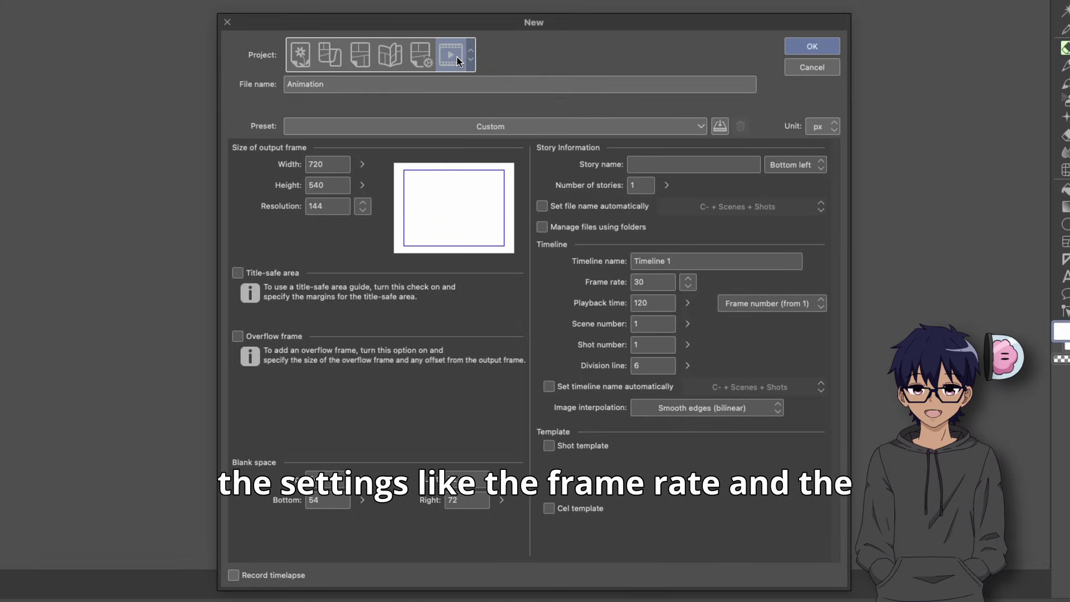
key("Return")
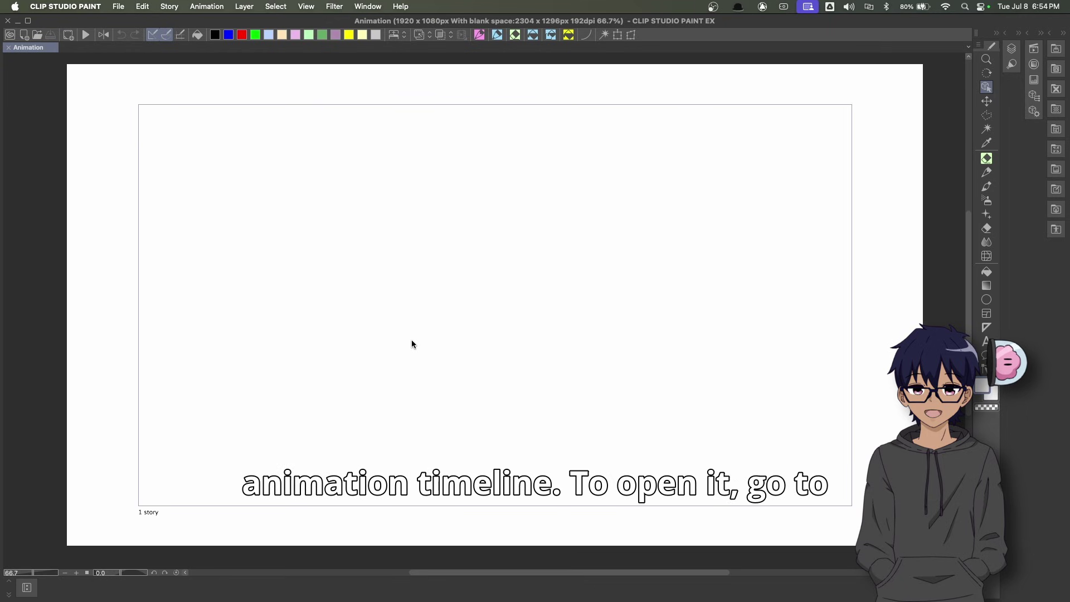
- Show the Timeline palette and create a new timeline with a frame rate of 24 and a playback time of 120 frames
left_click(367, 6)
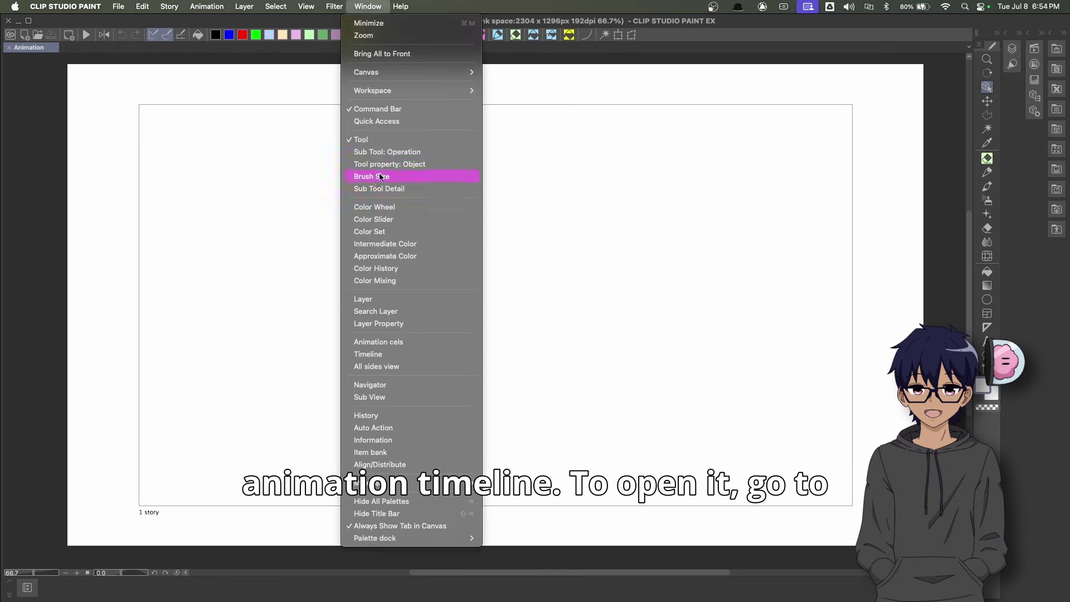
left_click(390, 357)
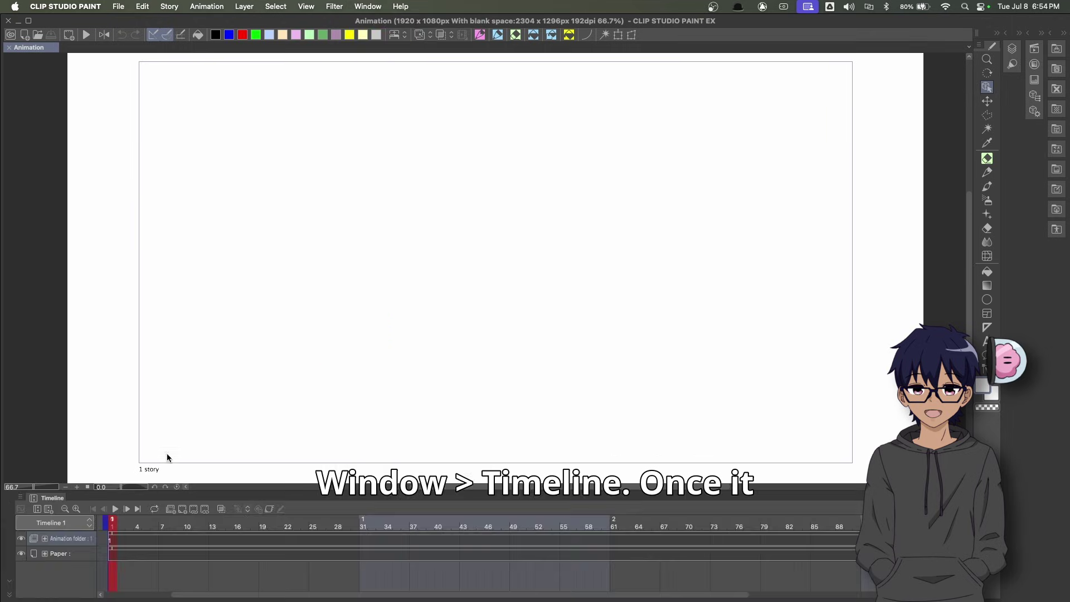
left_click(20, 494)
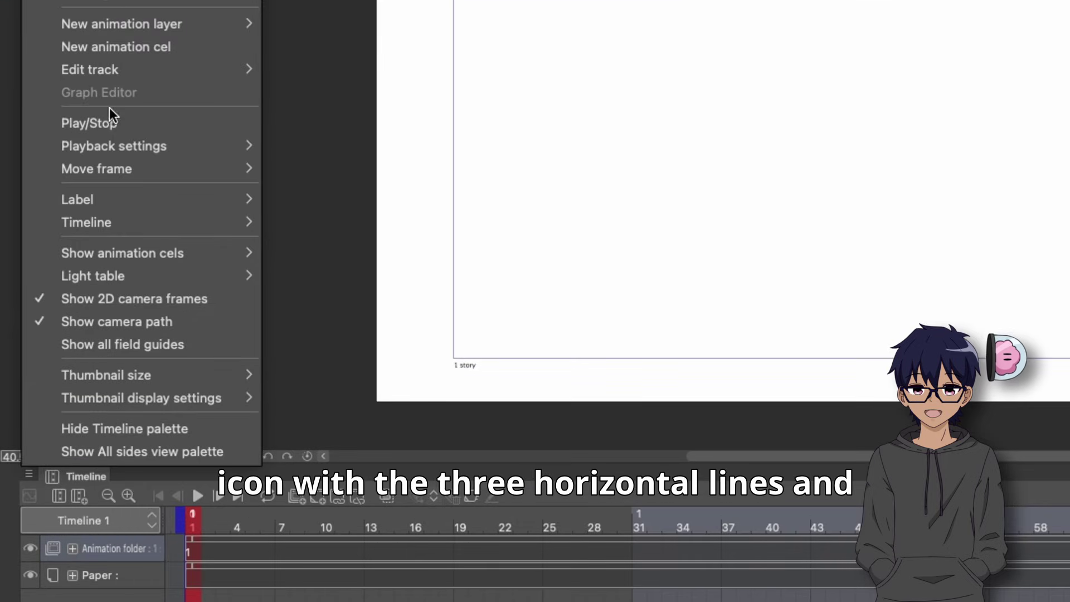
mouse_move(102, 217)
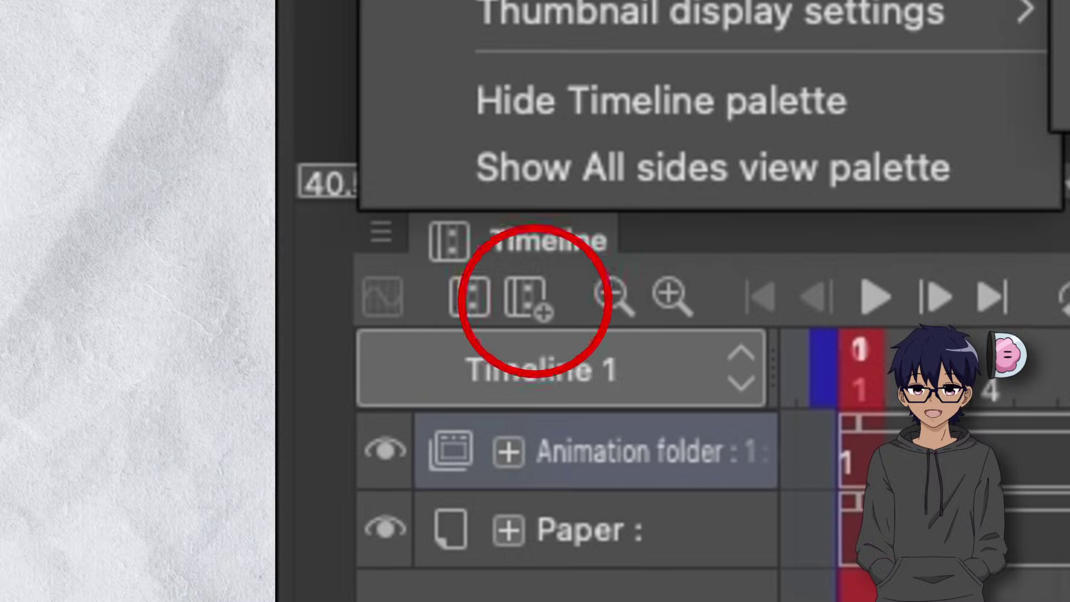
left_click(370, 256)
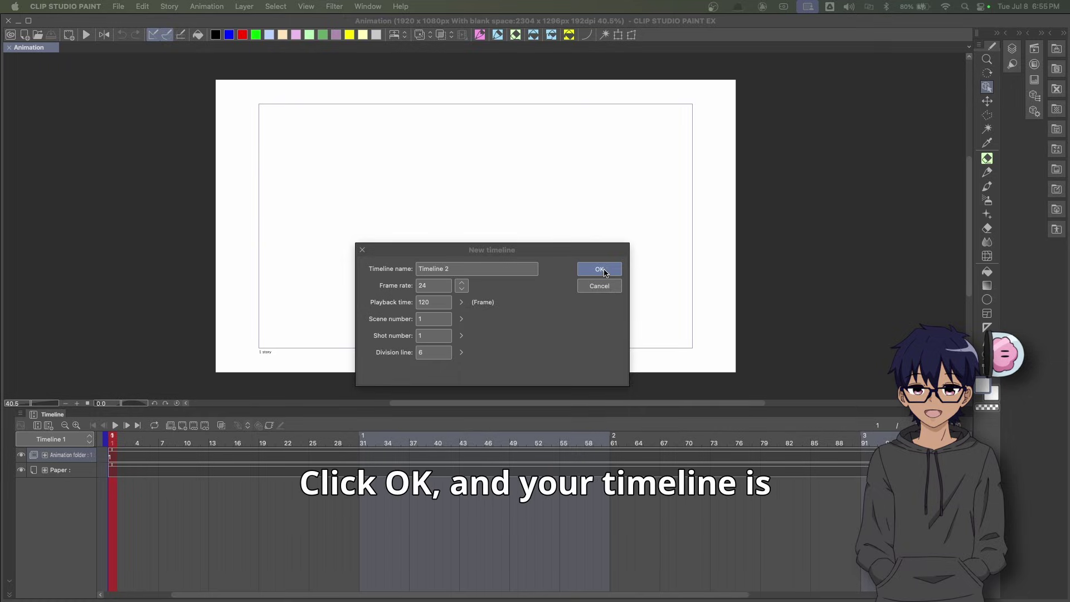
left_click(600, 269)
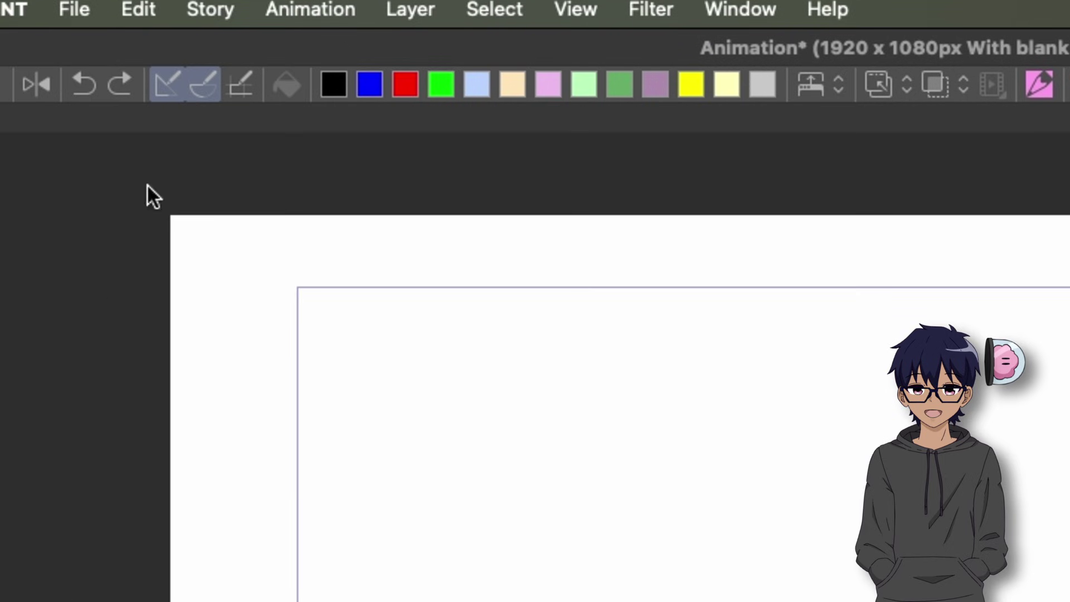
- Add a new animation layer and create new animation cels on its track at frames 7 and 13
left_click(294, 23)
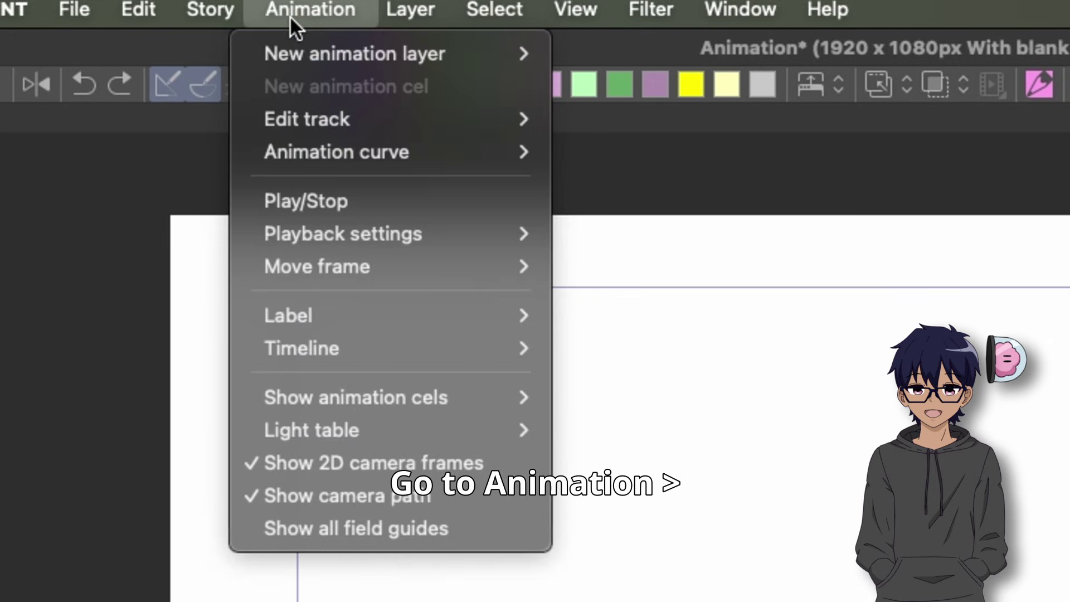
mouse_move(337, 48)
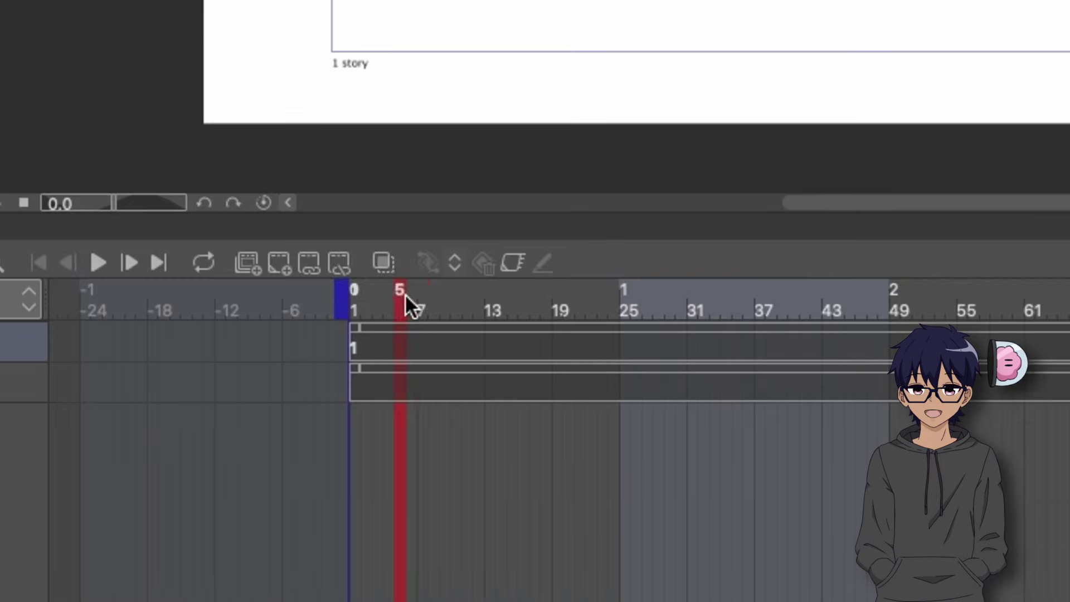
left_click(279, 262)
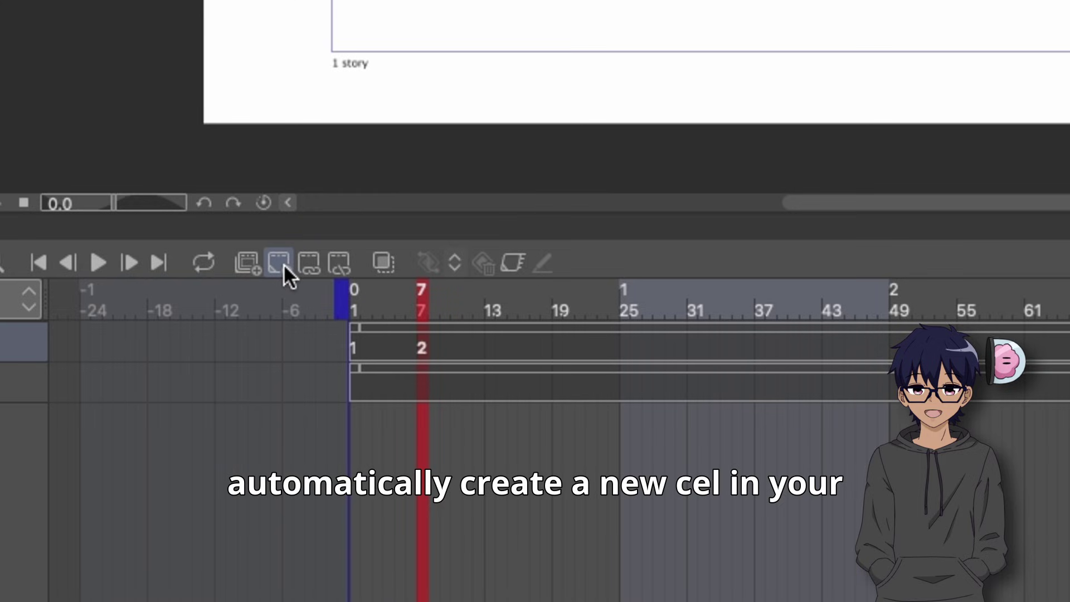
left_click(486, 296)
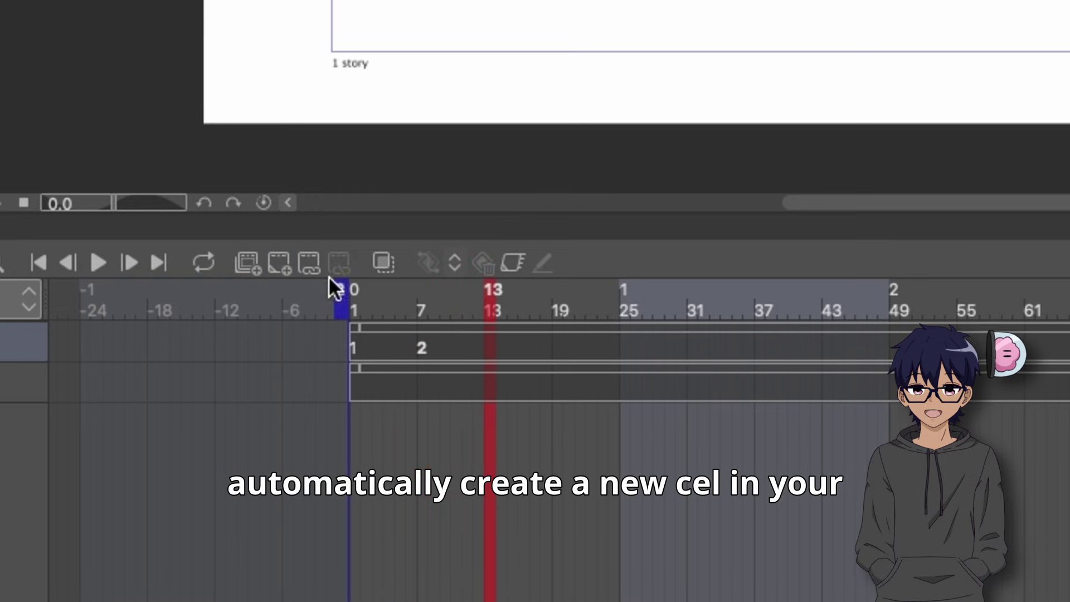
left_click(278, 261)
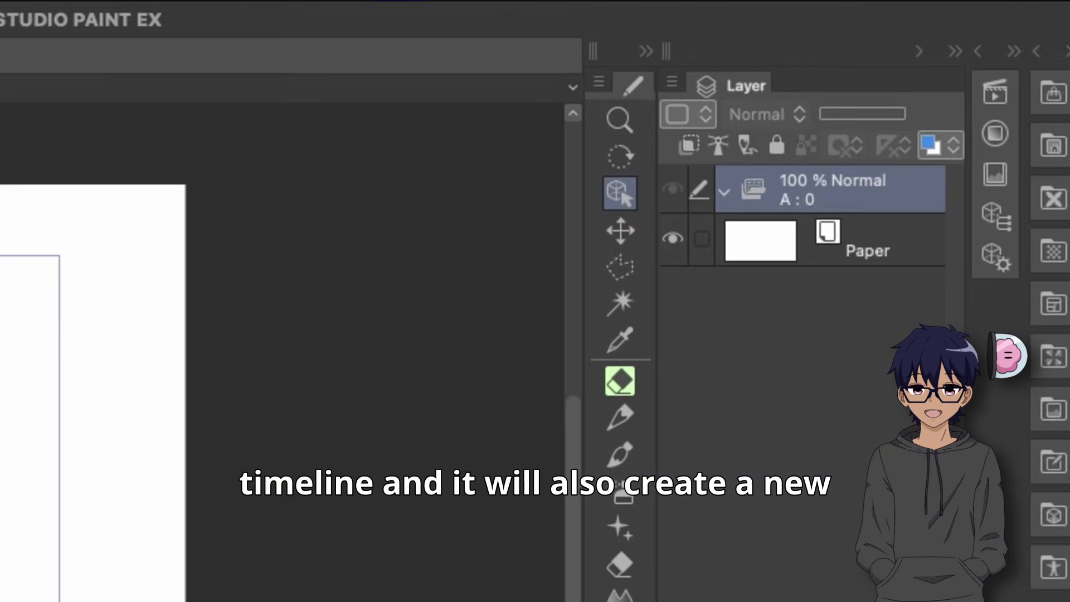
- Create layers inside the empty animation folder and assign layer 1 as the cel at frame 1
key("ctrl+shift+n")
key("ctrl+shift+n")
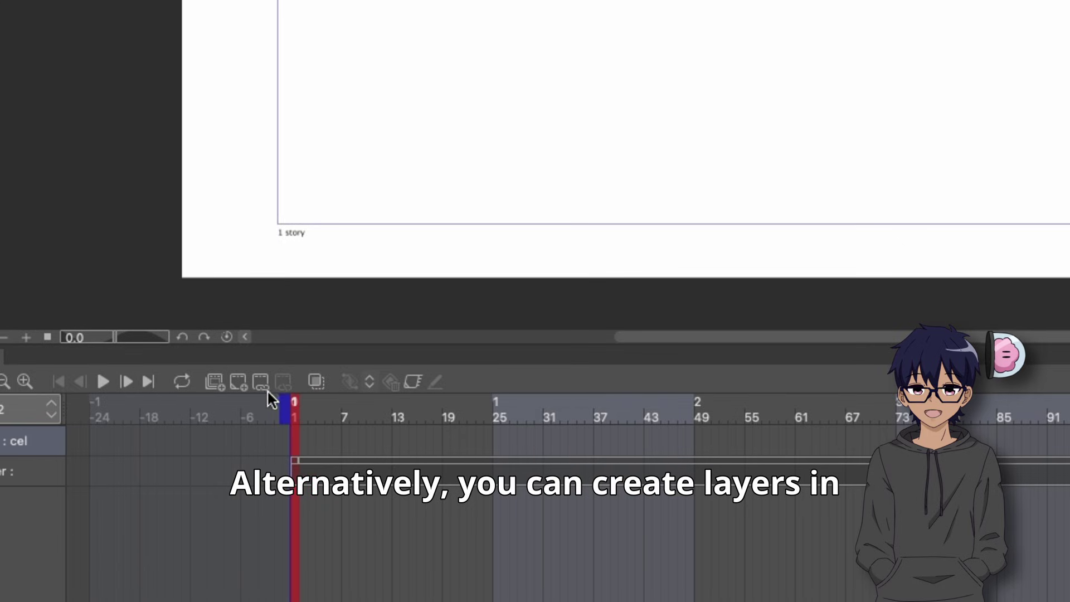
left_click(261, 383)
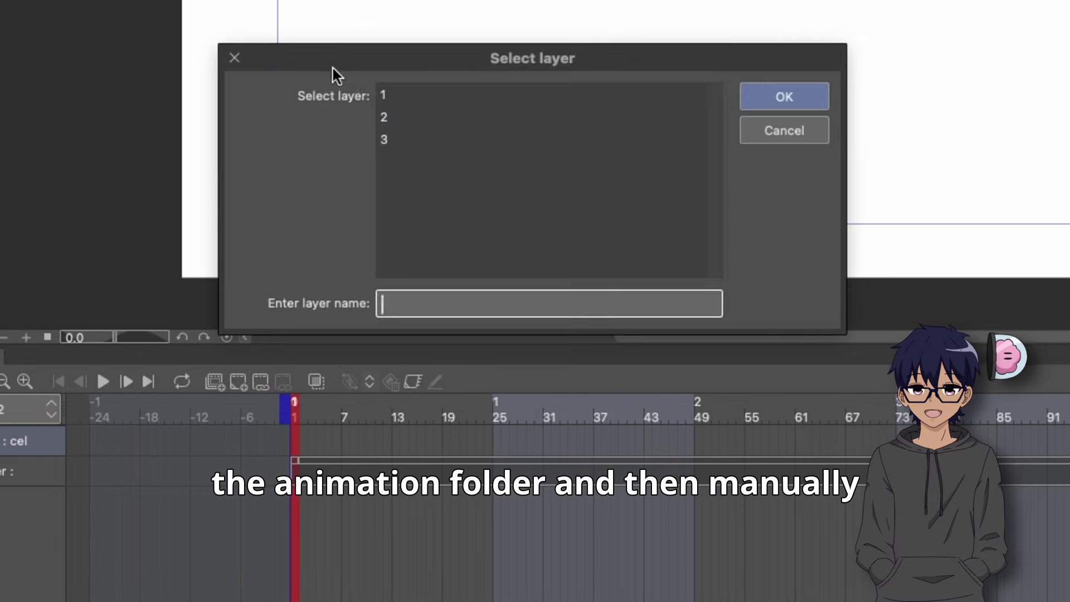
left_click(385, 95)
left_click(788, 92)
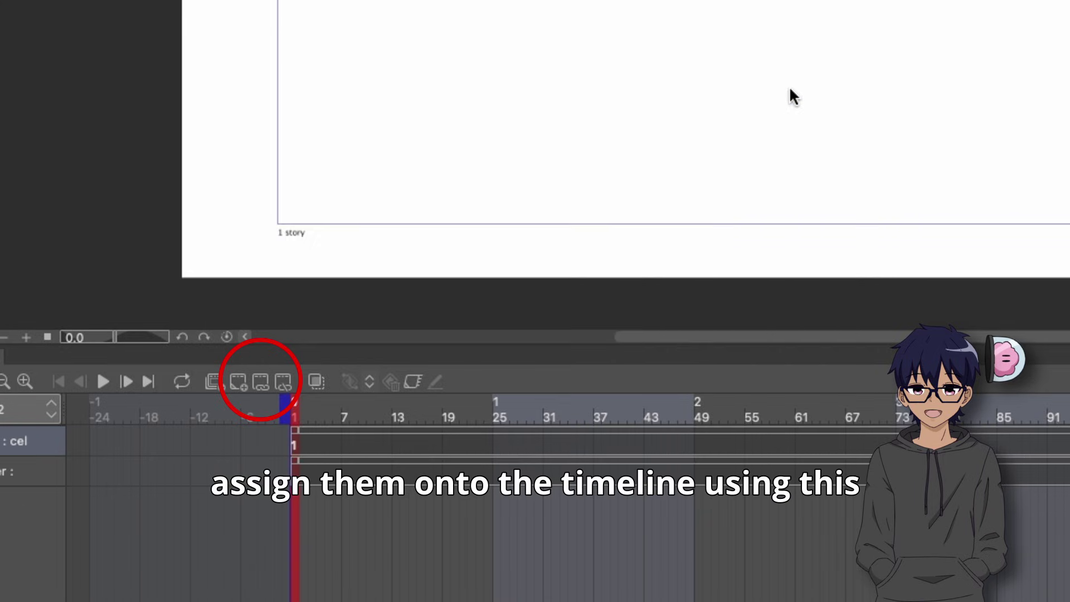
- Assign layer 2 as the cel at frame 25 of the animation folder's track
left_click_drag(334, 414, 495, 419)
left_click(259, 382)
left_click(384, 141)
left_click(391, 118)
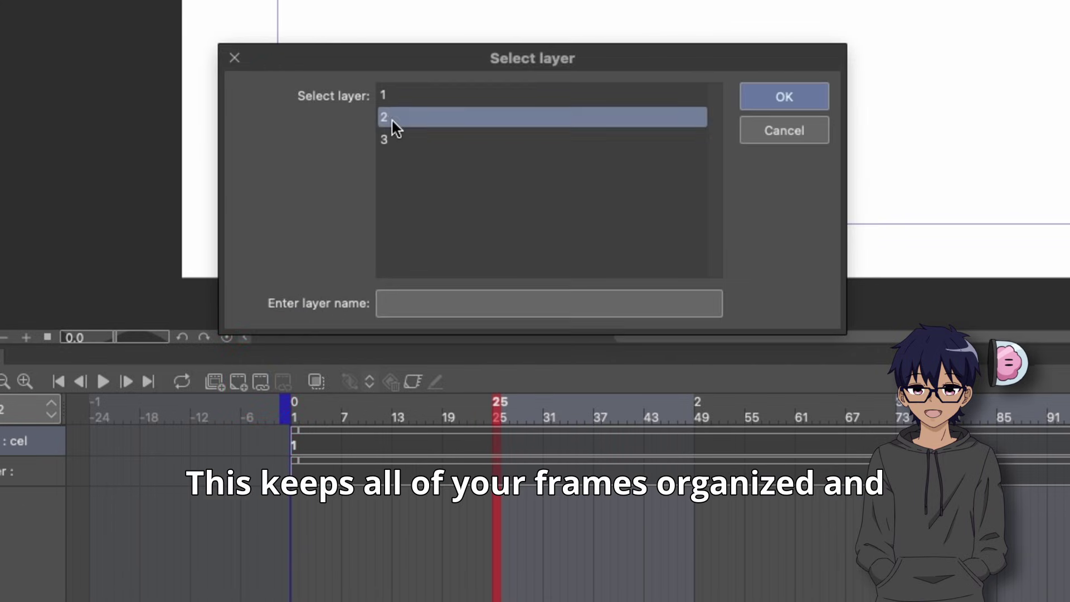
left_click(787, 97)
left_click_drag(554, 399, 595, 415)
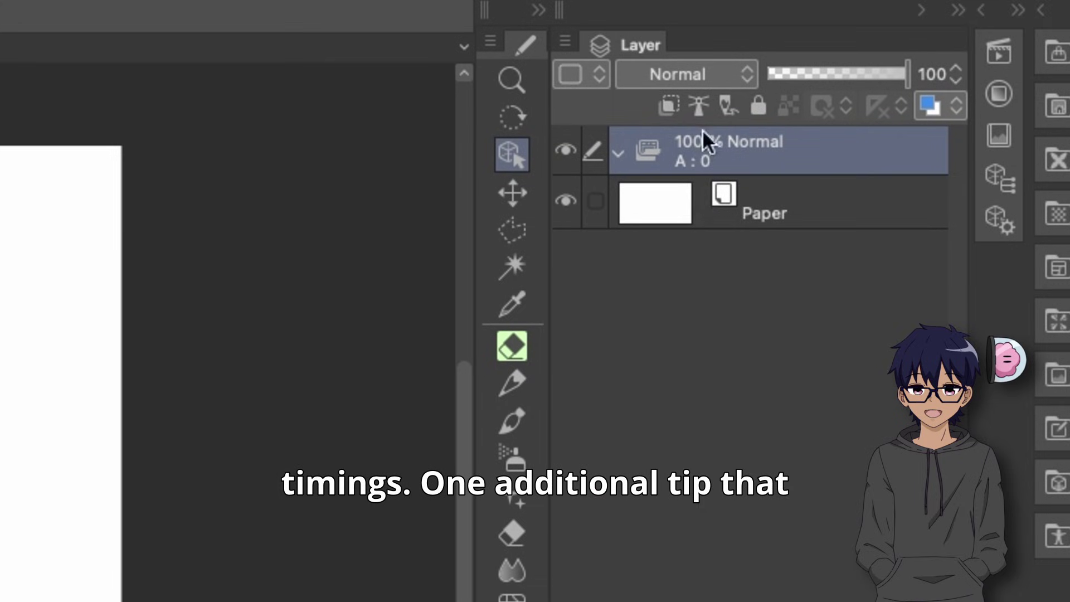
- Build a layer folder holding three layers inside animation folder A, and name its uppermost layer Lineart
key("ctrl+shift+alt+n")
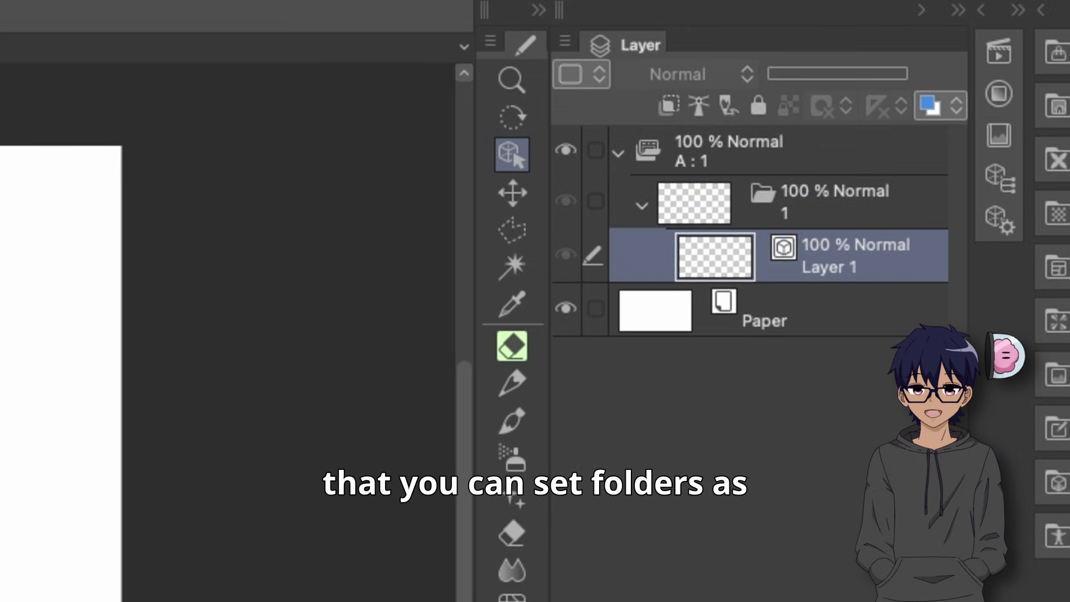
double_click(814, 256)
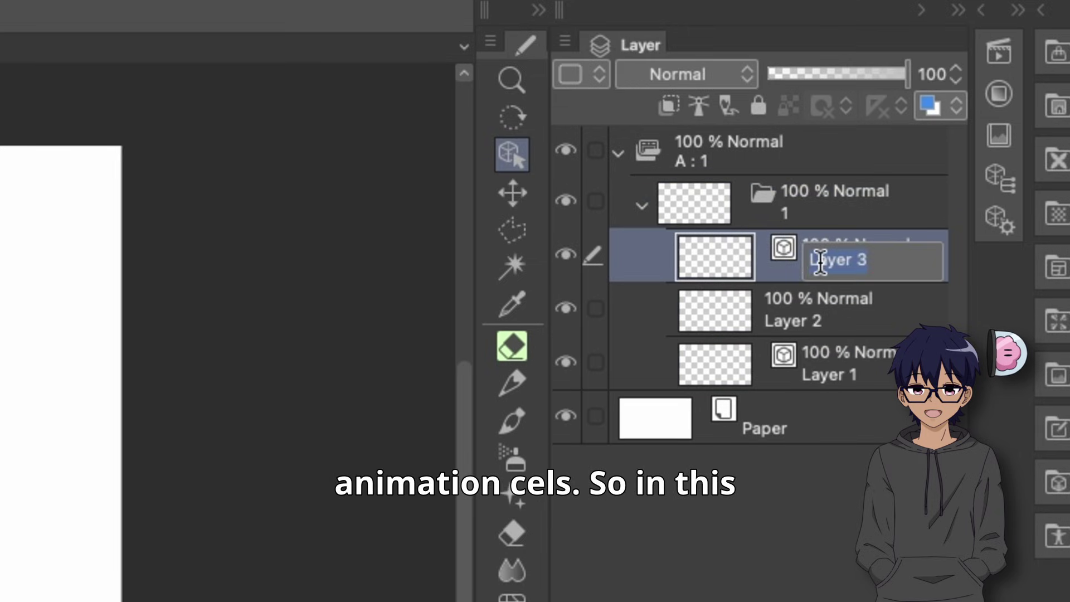
type("Lineart")
key("Return")
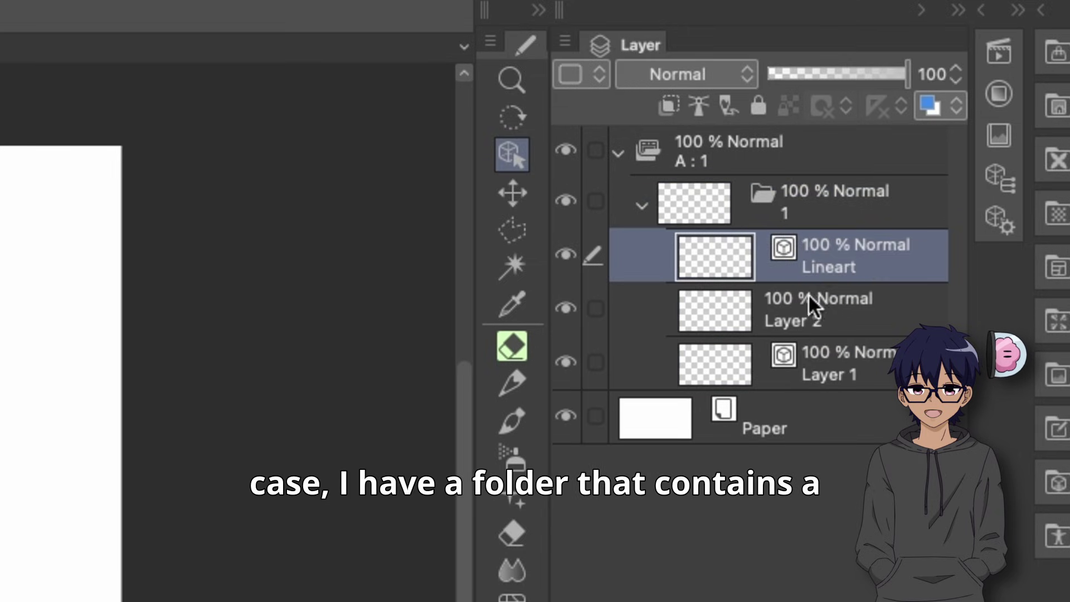
- Rename the layer below Lineart as Colors and the lowest layer in the cel folder as Shadings
double_click(804, 320)
type("Colors")
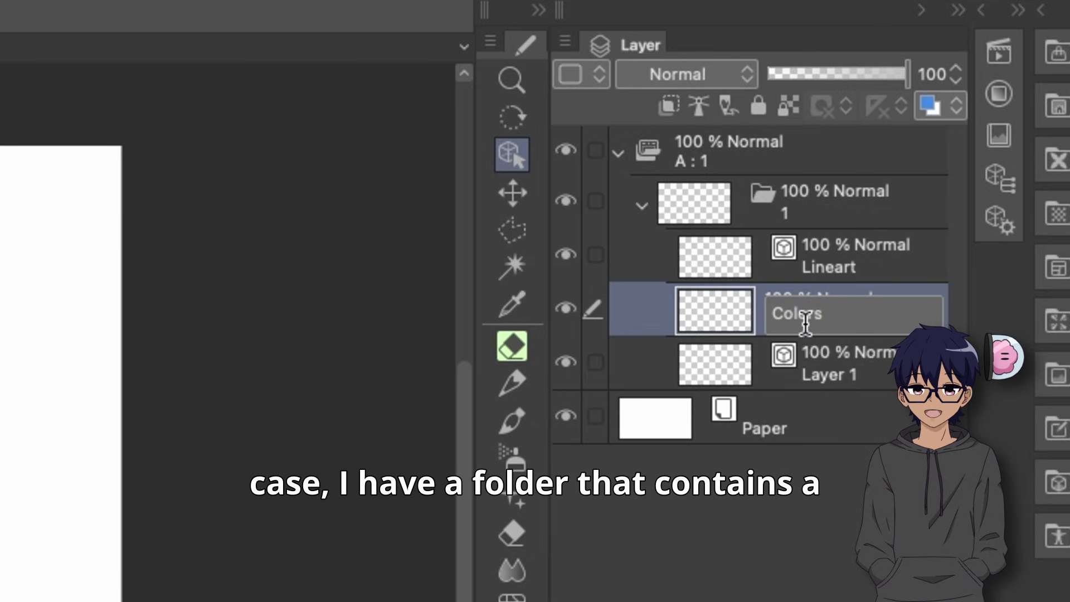
key("Return")
double_click(812, 367)
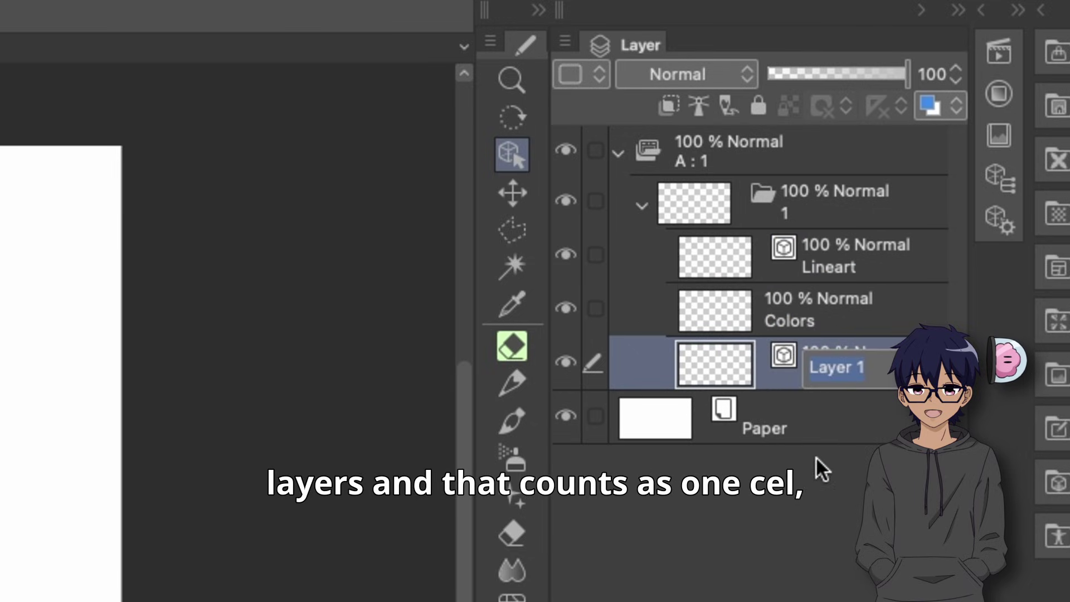
type("Shadings")
key("Return")
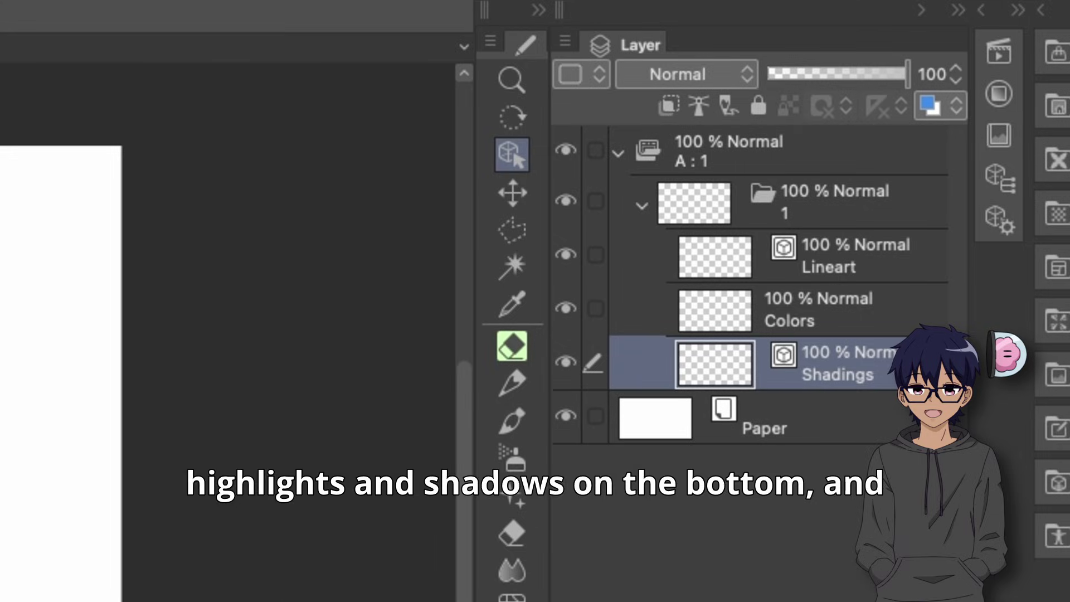
left_click(825, 201)
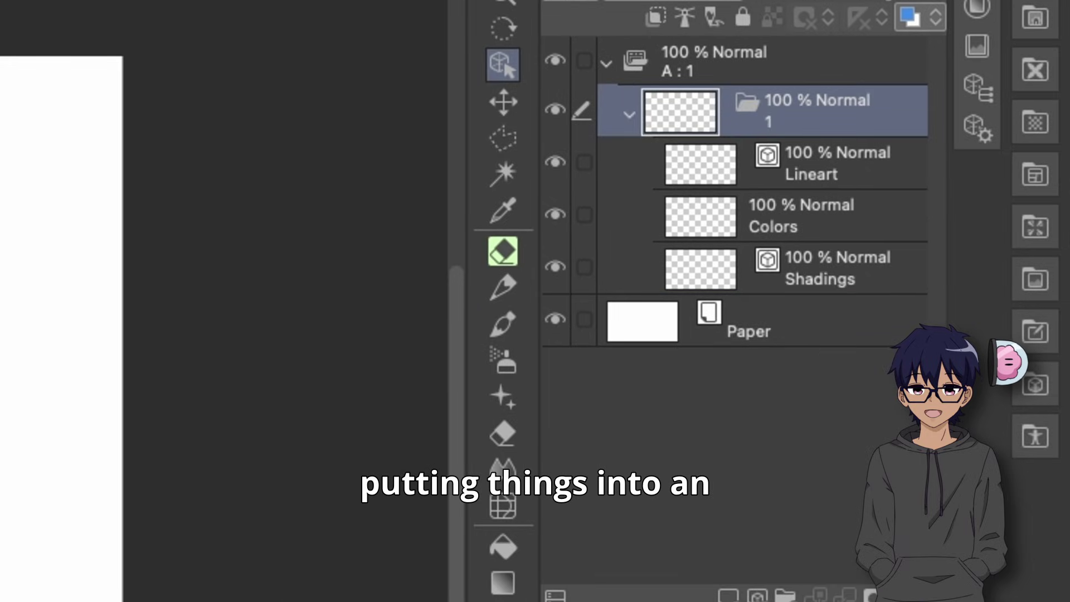
left_click(824, 267)
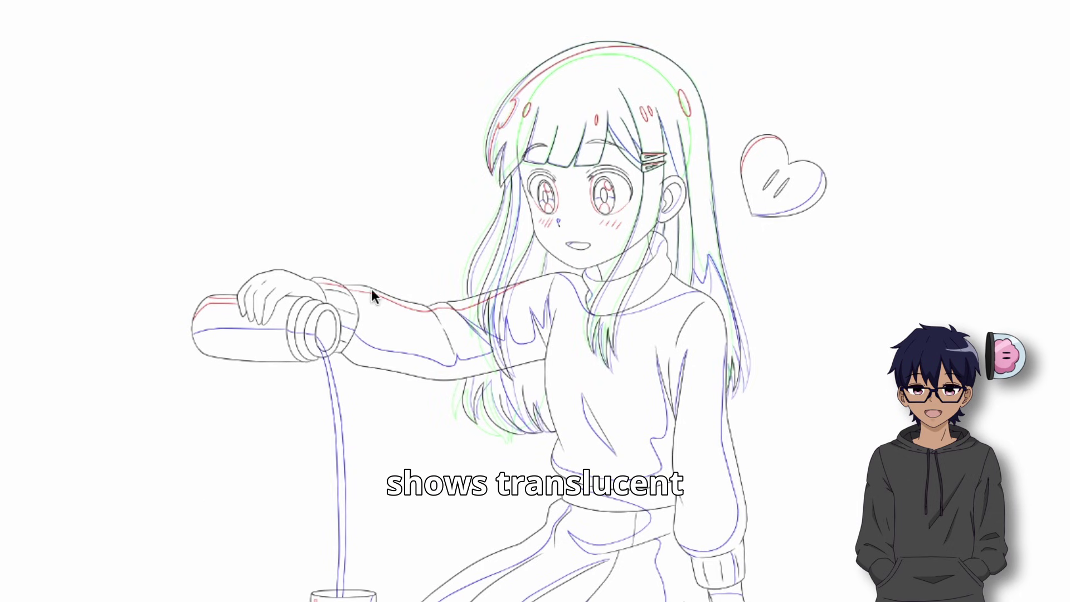
- Examine the onion skin preview on the girl's line art and open the onion skin settings
scroll(480, 243, "up", 8)
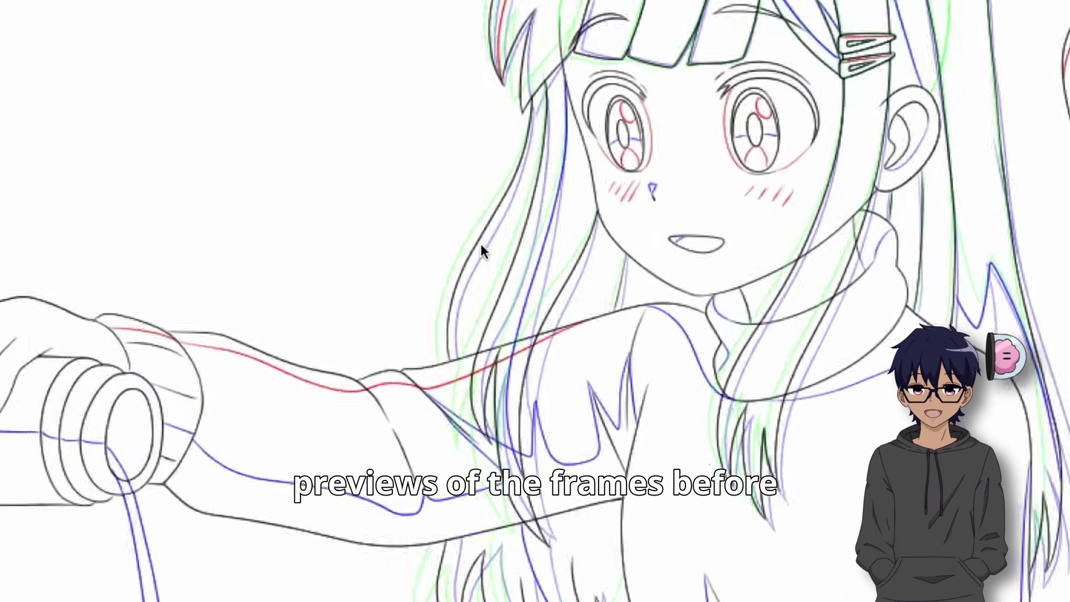
scroll(480, 243, "up", 8)
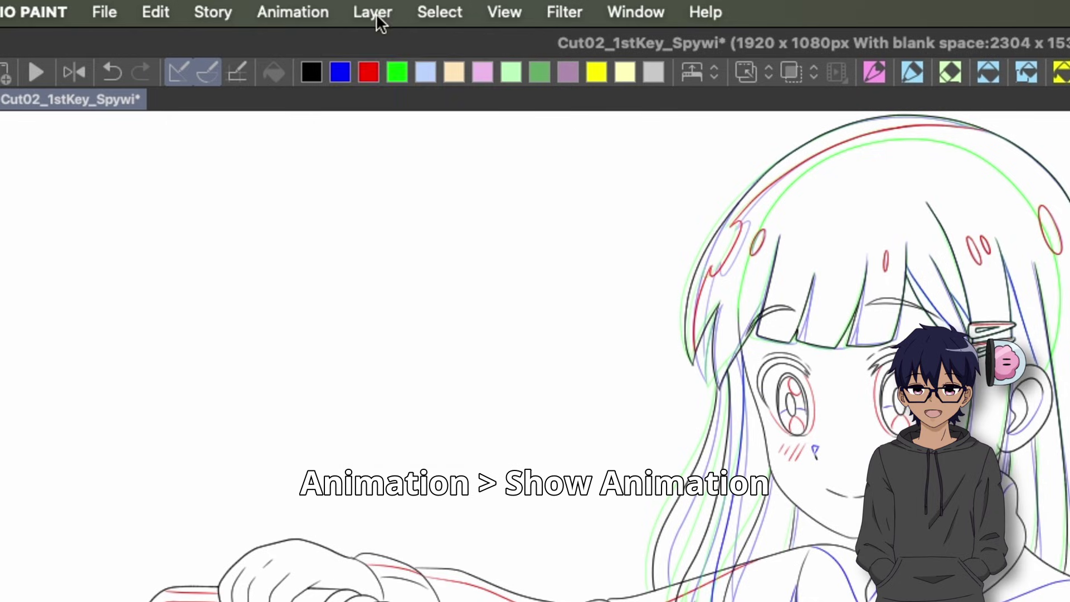
left_click(298, 11)
mouse_move(393, 324)
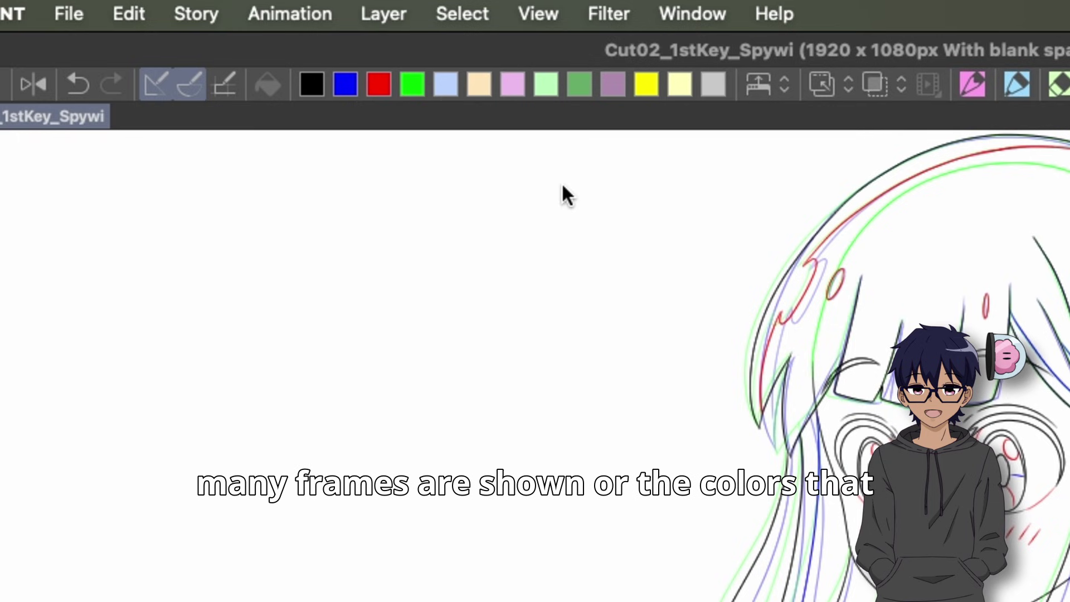
left_click(290, 14)
mouse_move(390, 377)
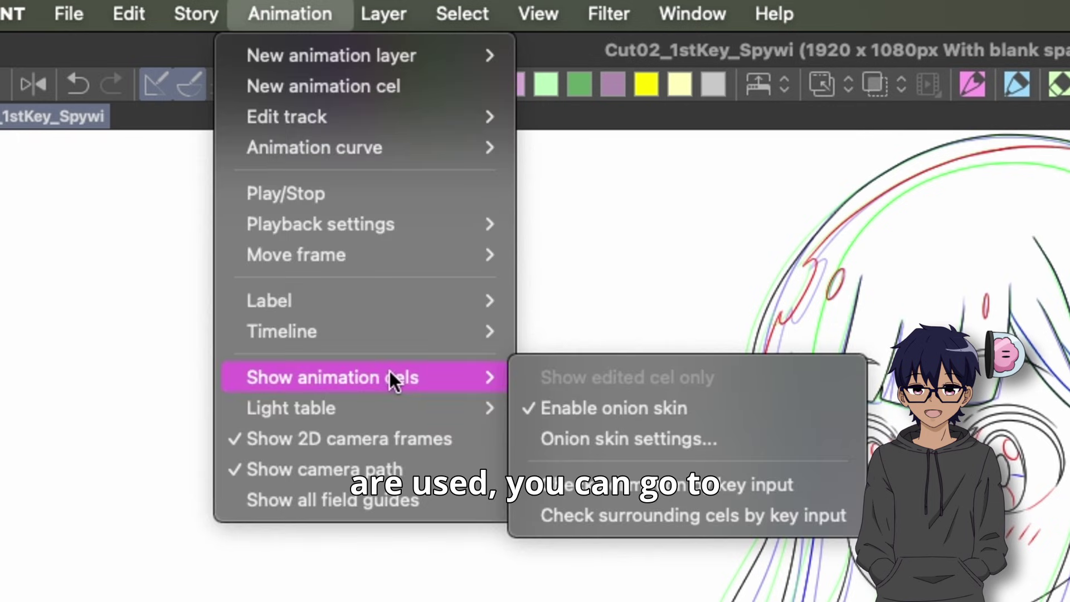
left_click(744, 442)
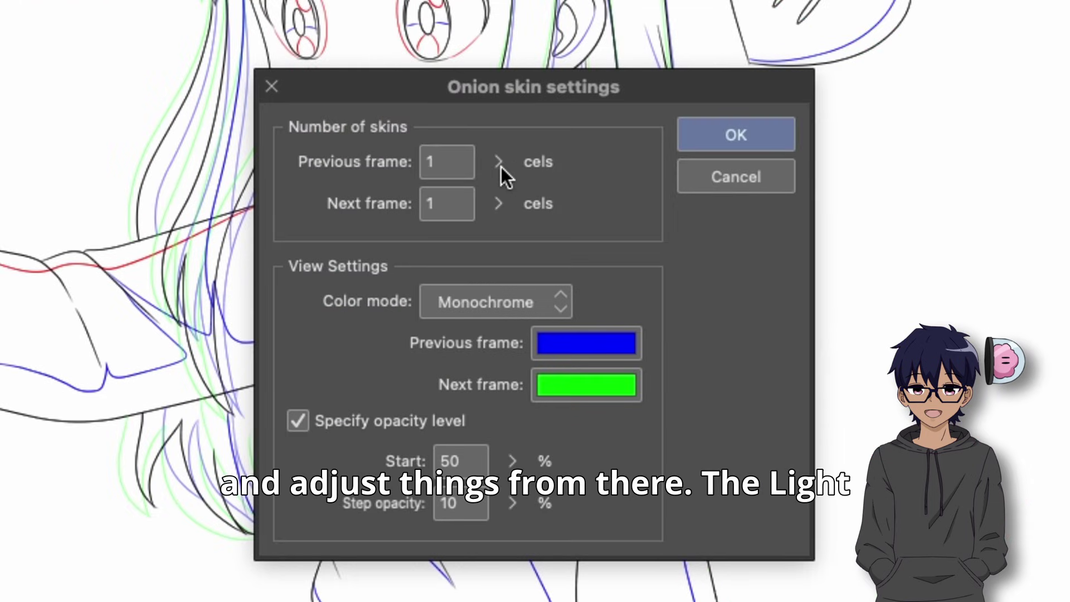
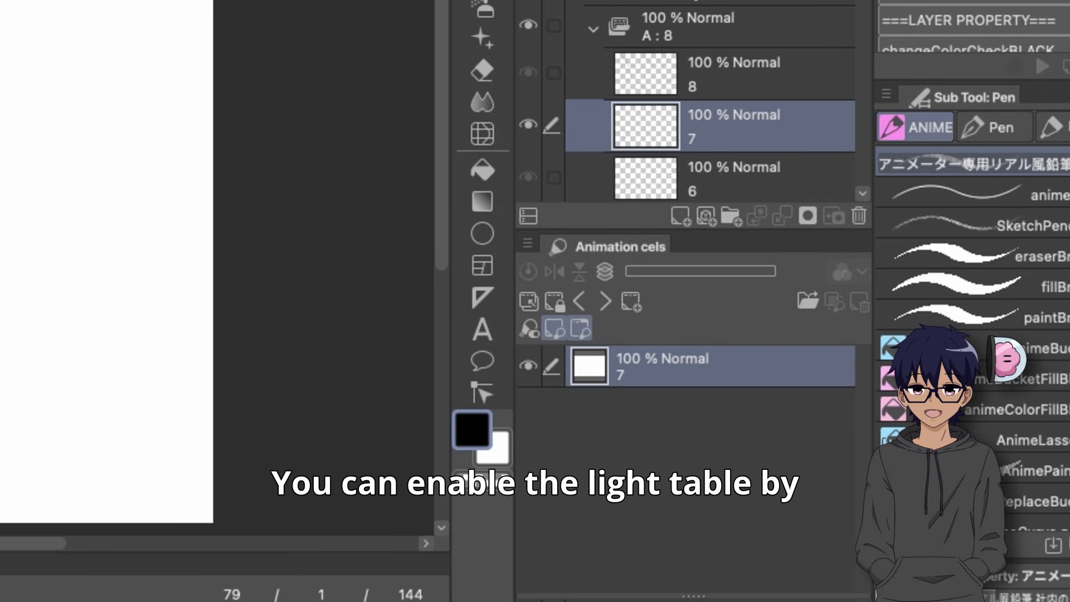
- Enable the light table for cel 7 in the 1st Key folder
left_click(530, 306)
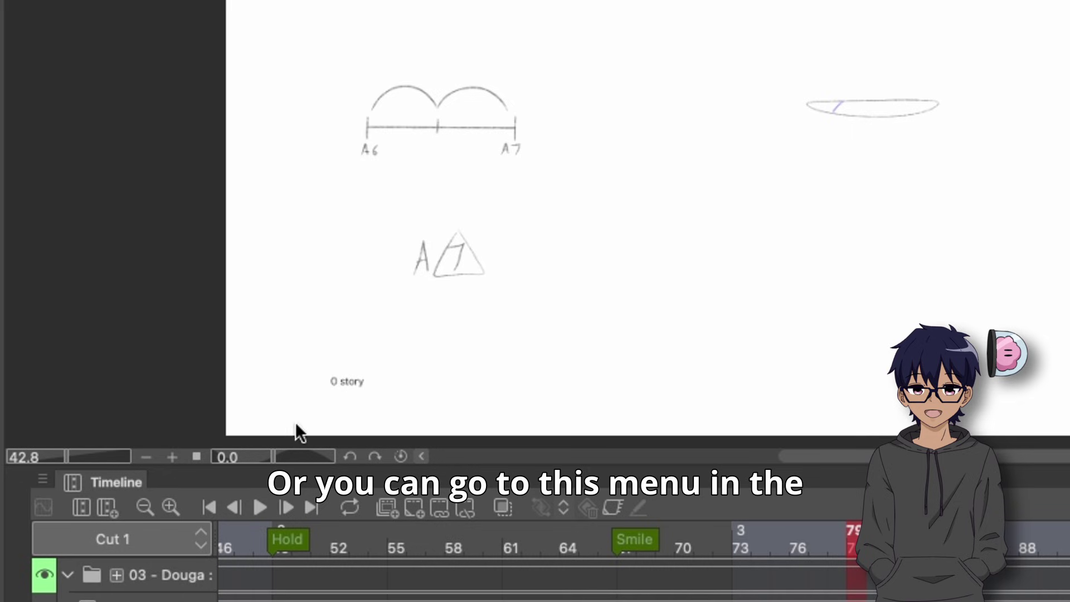
left_click(42, 481)
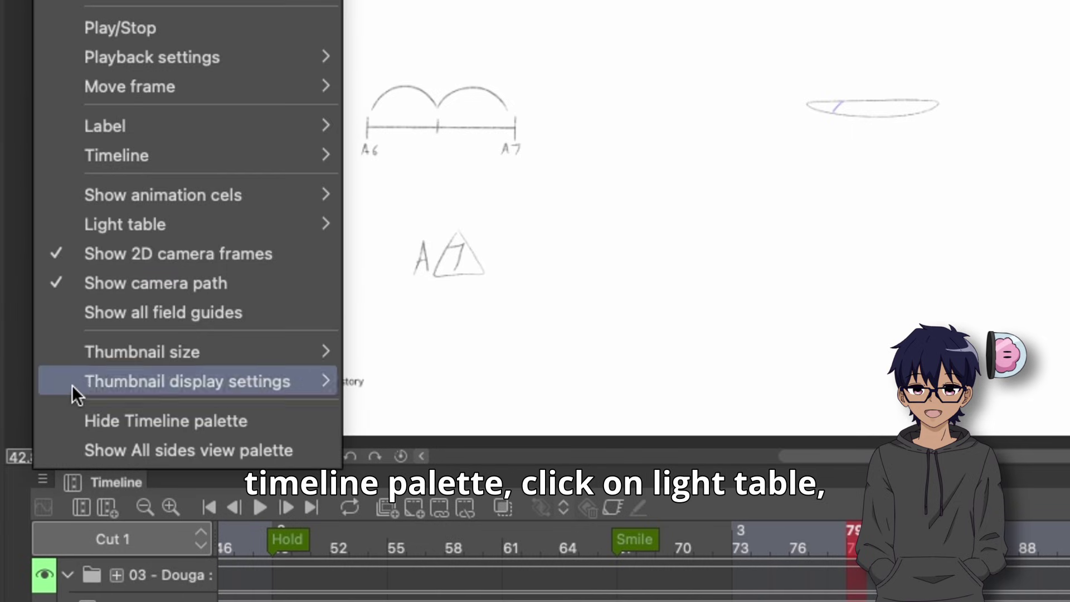
left_click(135, 224)
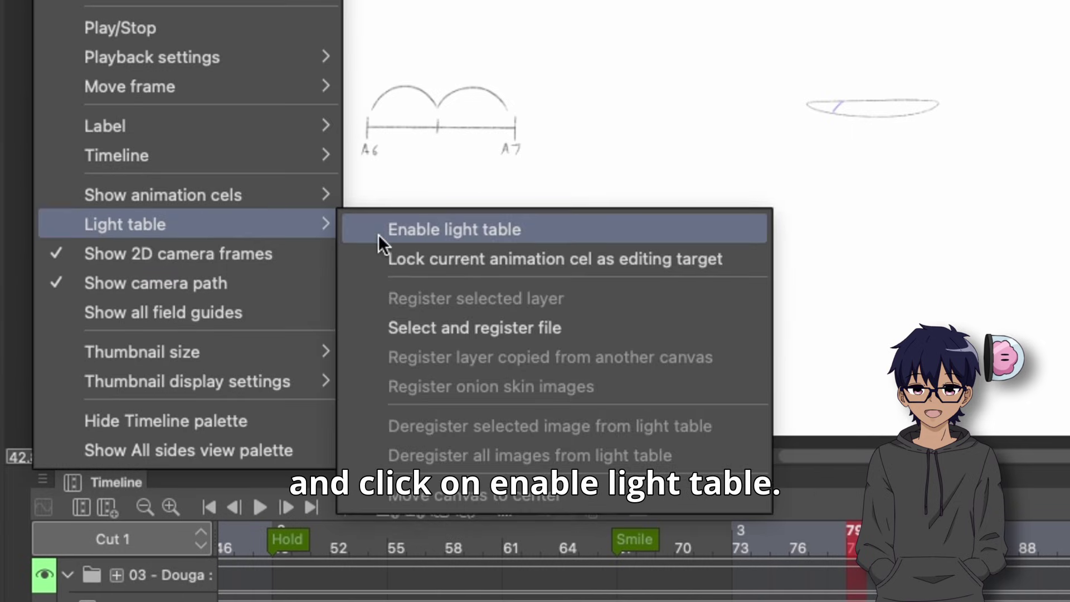
left_click(439, 235)
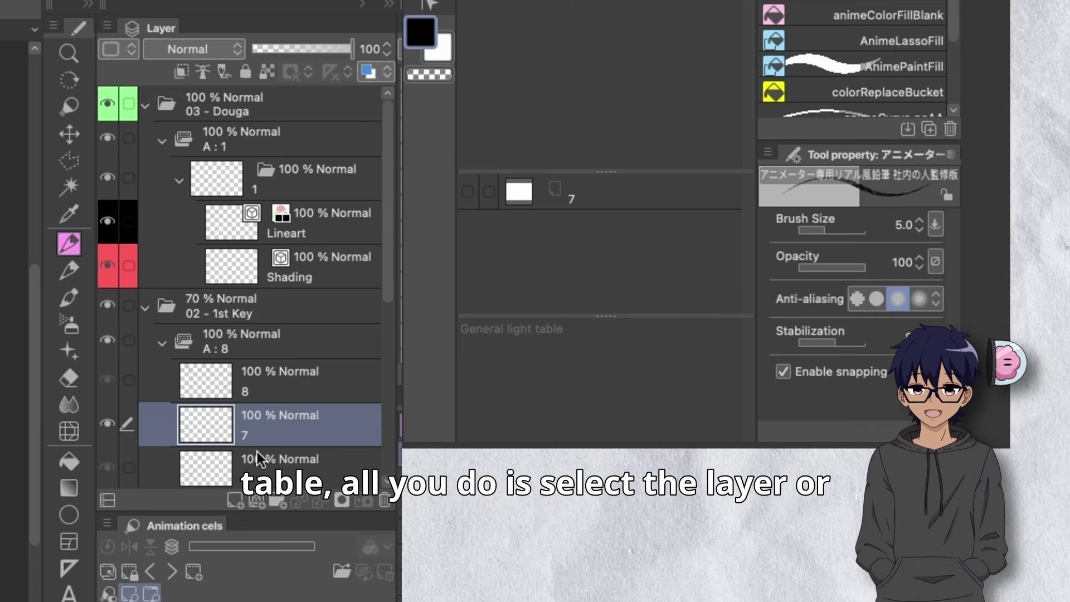
- Register cel 8 of the 1st Key folder on the general light table and change its layer color to purple
left_click(226, 373)
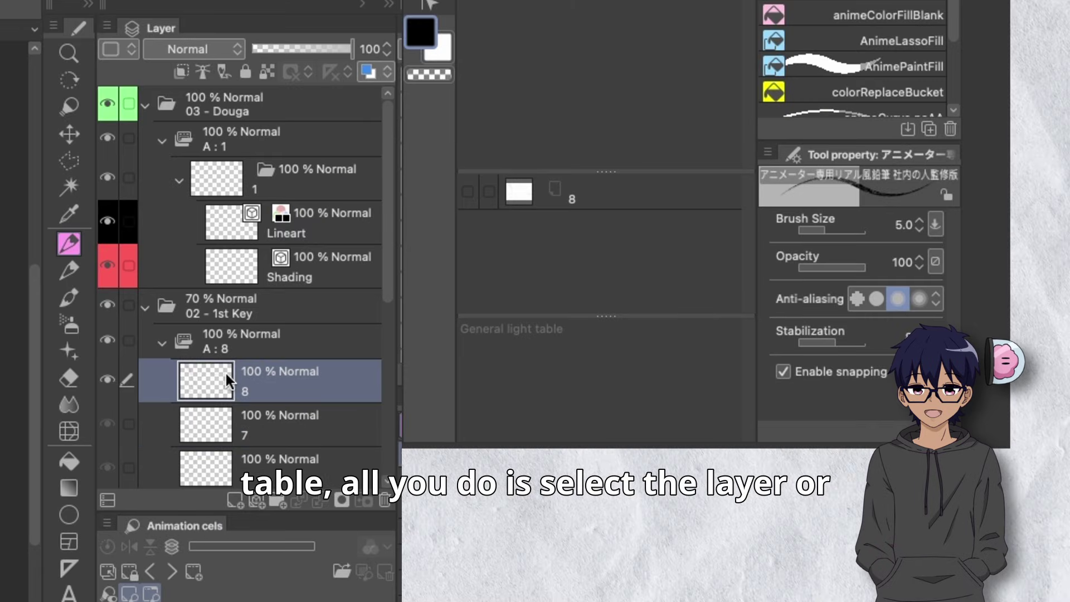
left_click_drag(206, 370, 558, 372)
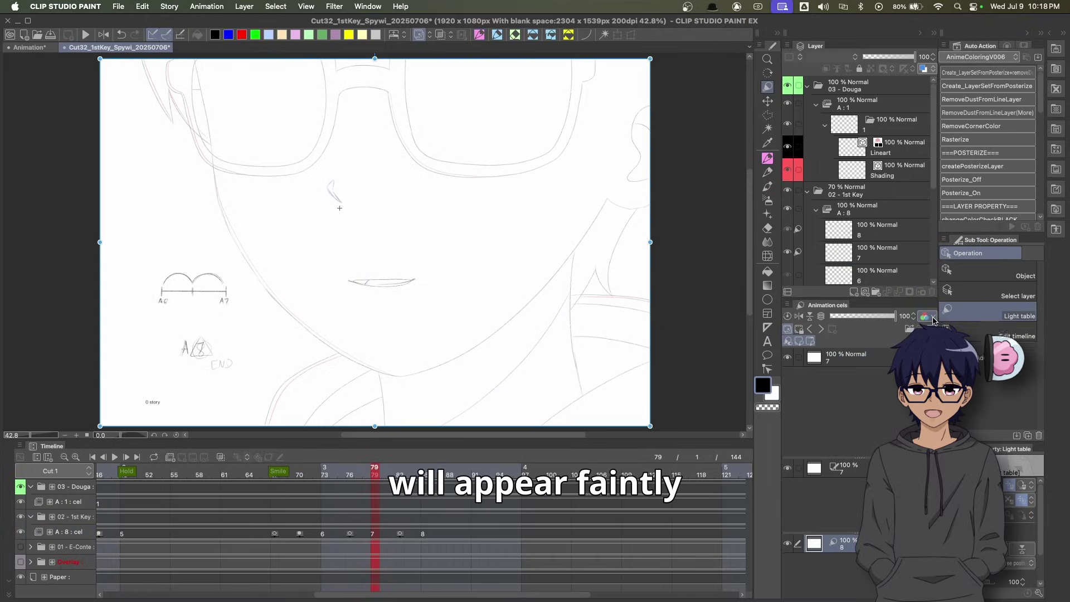
left_click(932, 316)
left_click(988, 386)
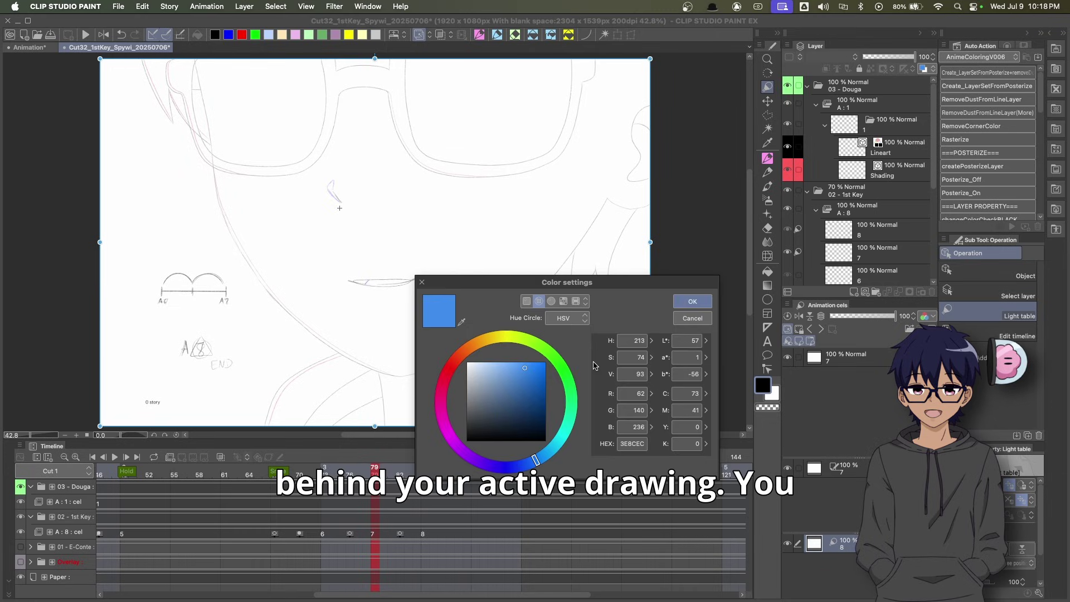
left_click(691, 303)
- Move, rotate and scale the light table image of cel 8 over the face drawing of cel 7
left_click_drag(669, 239, 537, 303)
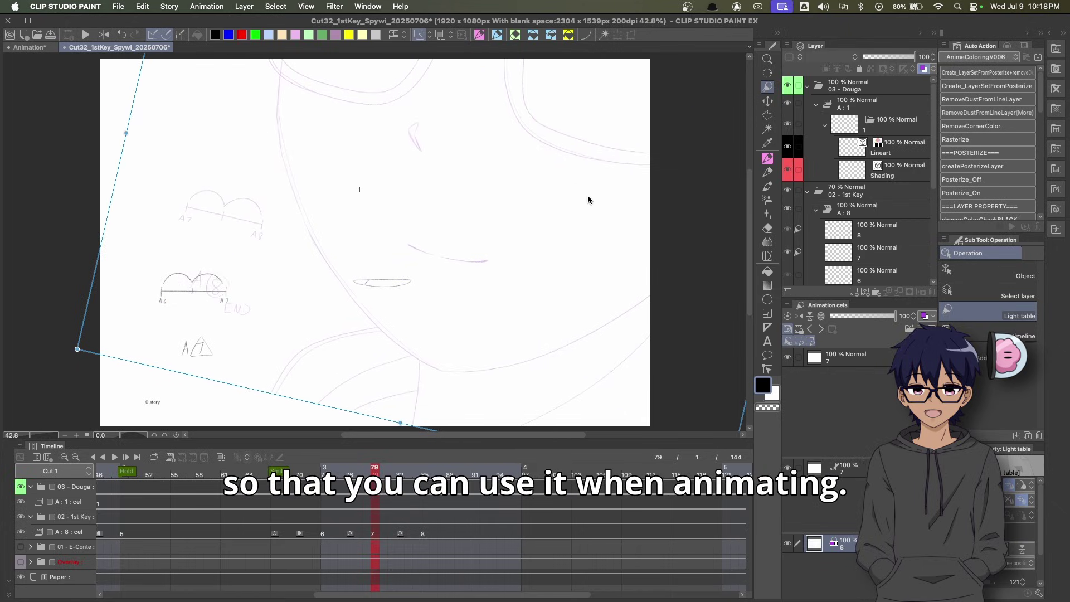
left_click_drag(597, 195, 526, 237)
left_click_drag(731, 319, 697, 224)
left_click_drag(625, 249, 597, 266)
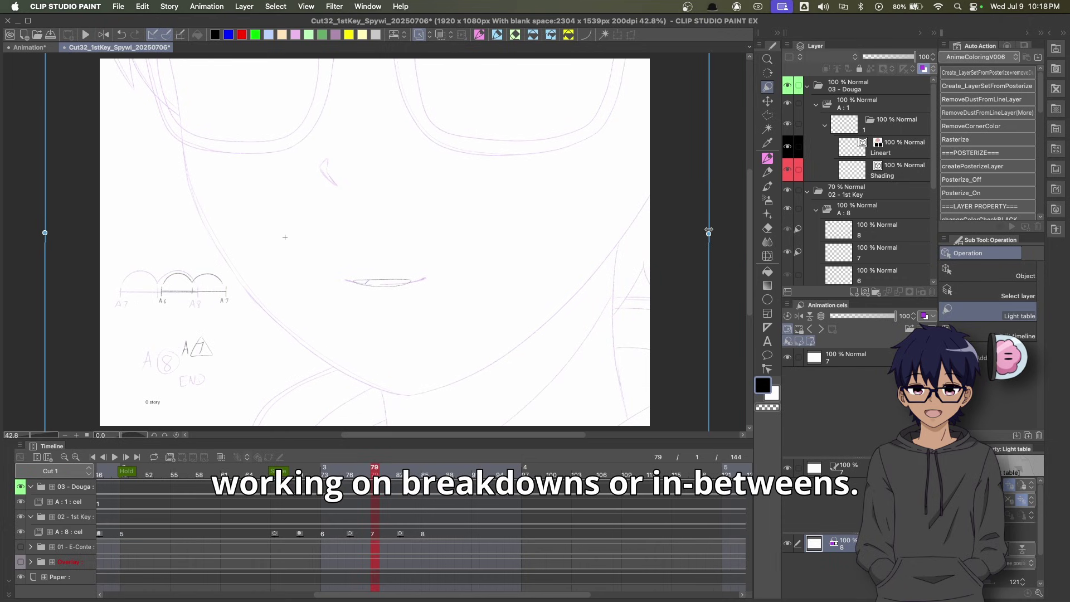
left_click_drag(706, 234, 696, 233)
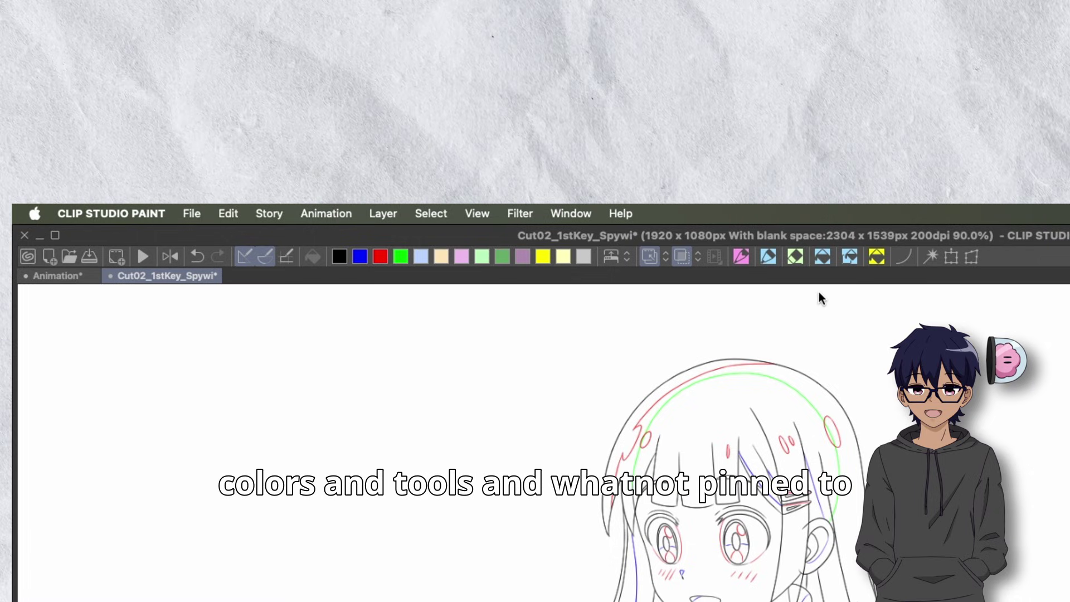
left_click(625, 257)
left_click(624, 257)
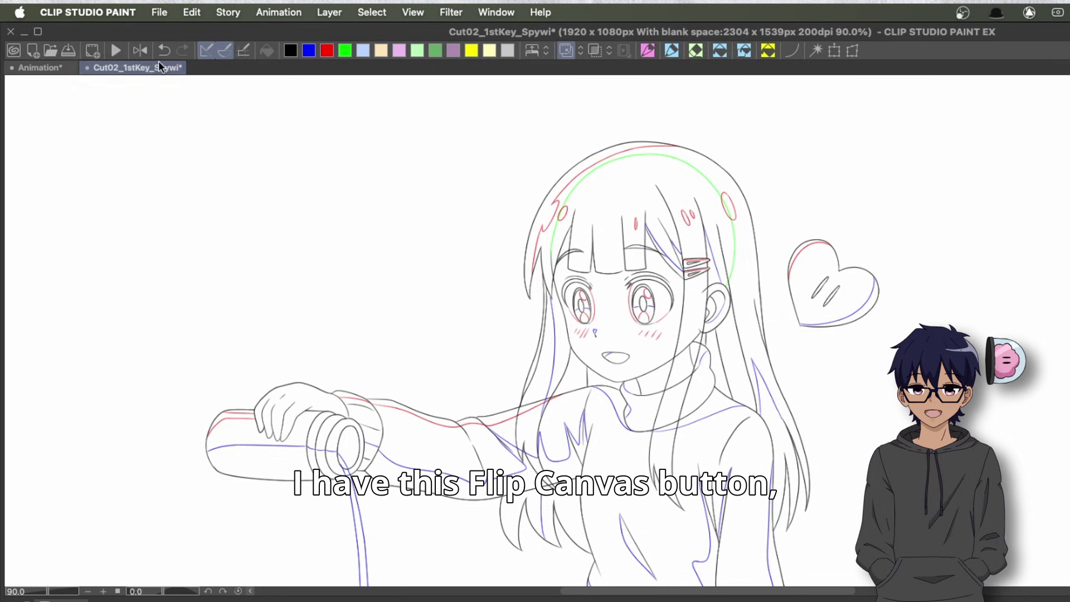
- Flip the canvas horizontally and back to check the girl's line art in mirrored view
left_click(142, 52)
left_click(142, 52)
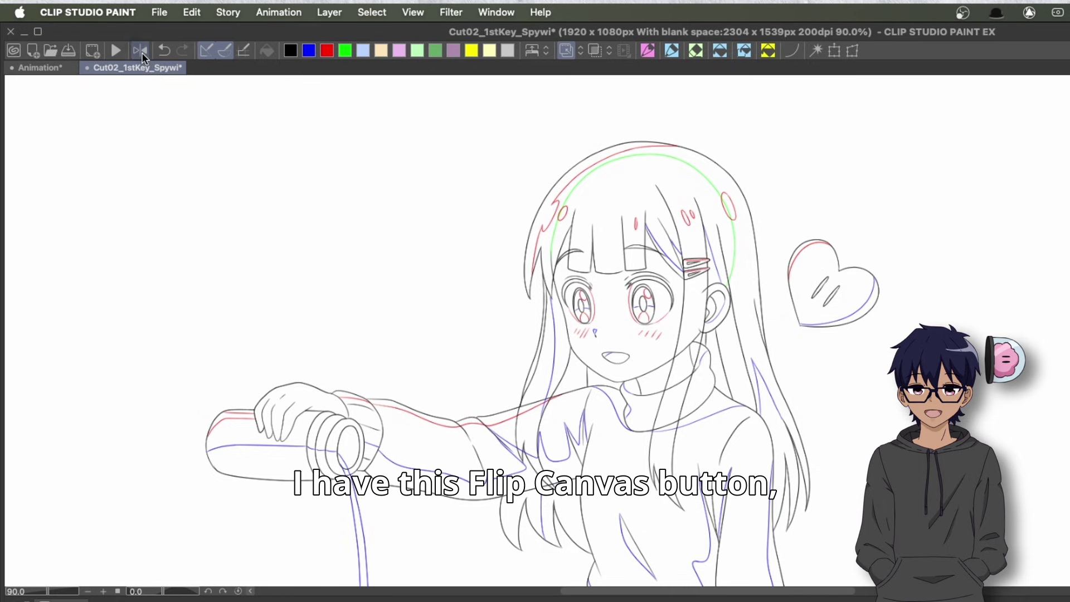
left_click(142, 53)
left_click(142, 52)
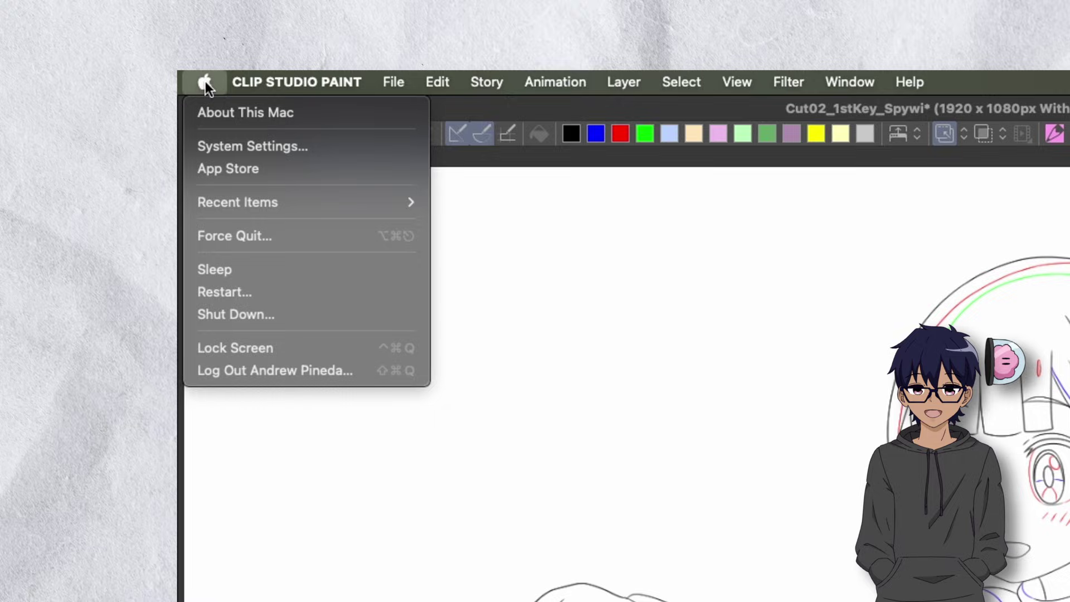
- Open the Command Bar Settings and look through the menu commands available for the command bar, including the File group
mouse_move(231, 78)
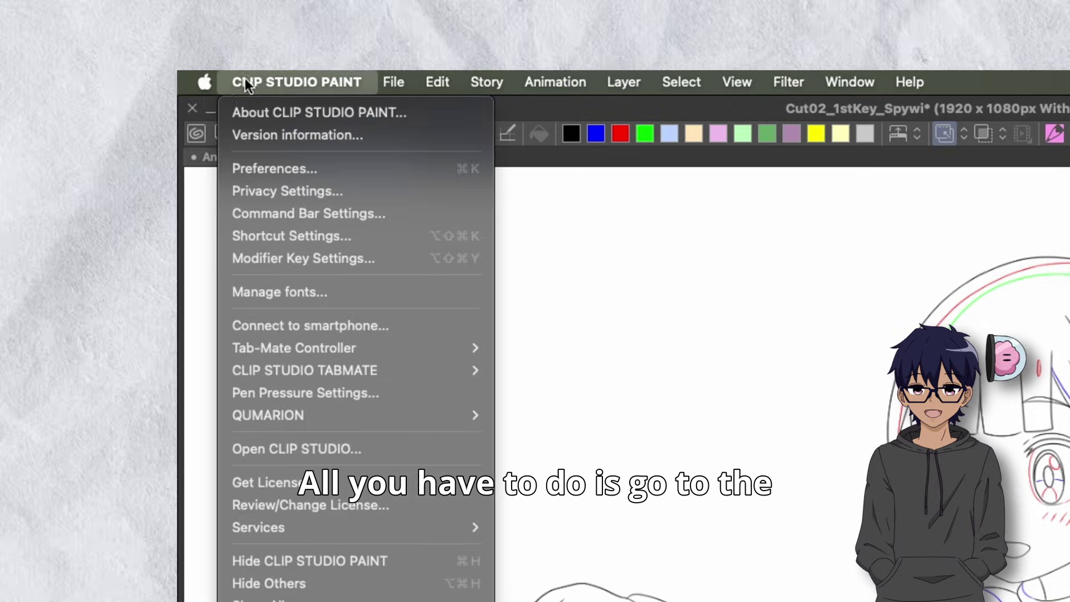
left_click(305, 214)
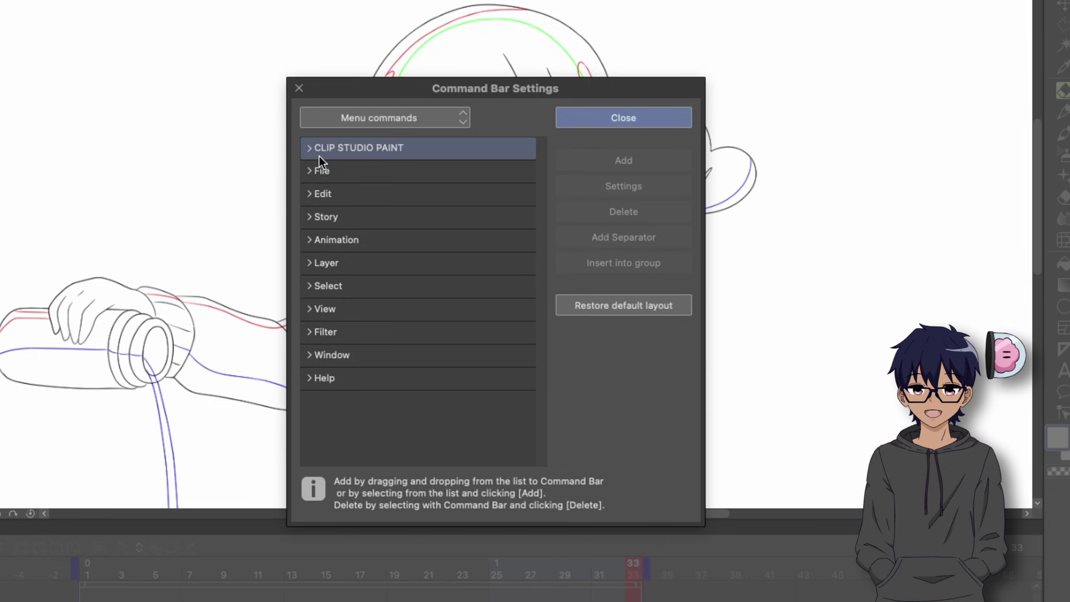
left_click(309, 170)
left_click(312, 219)
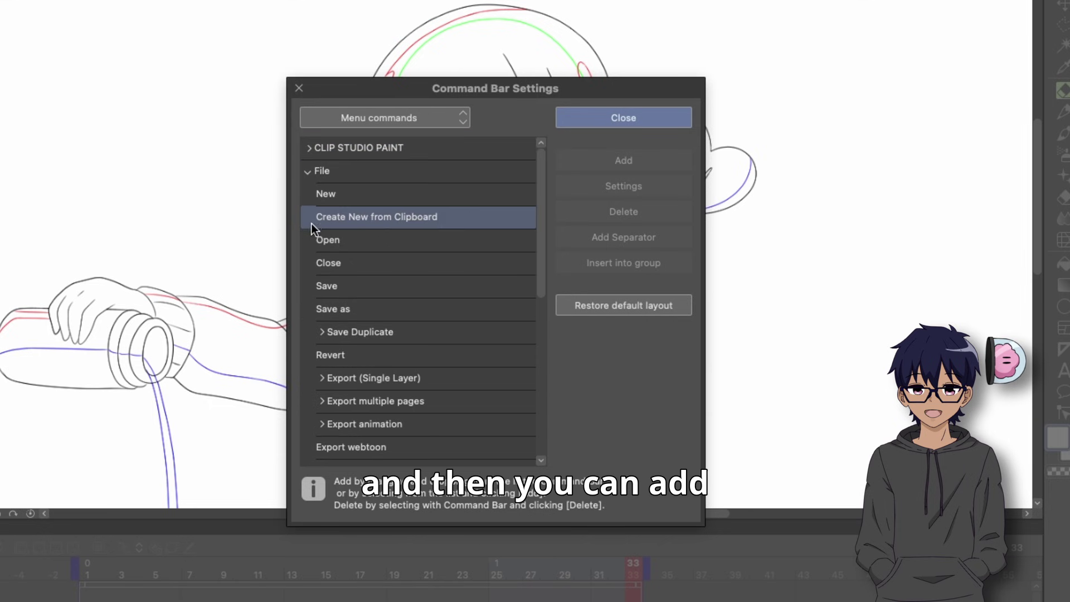
scroll(310, 239, "down", 10)
left_click(310, 286)
- Examine the other command categories that can be added to the command bar, including pop-up palettes and auto actions
left_click(355, 170)
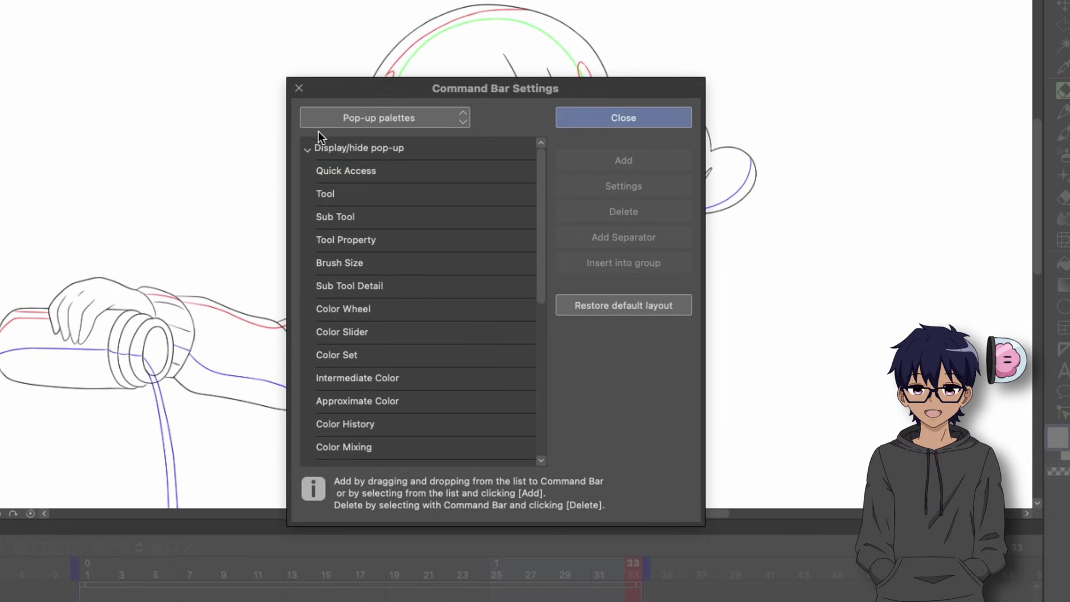
left_click(329, 122)
left_click(329, 169)
left_click(379, 118)
left_click(371, 205)
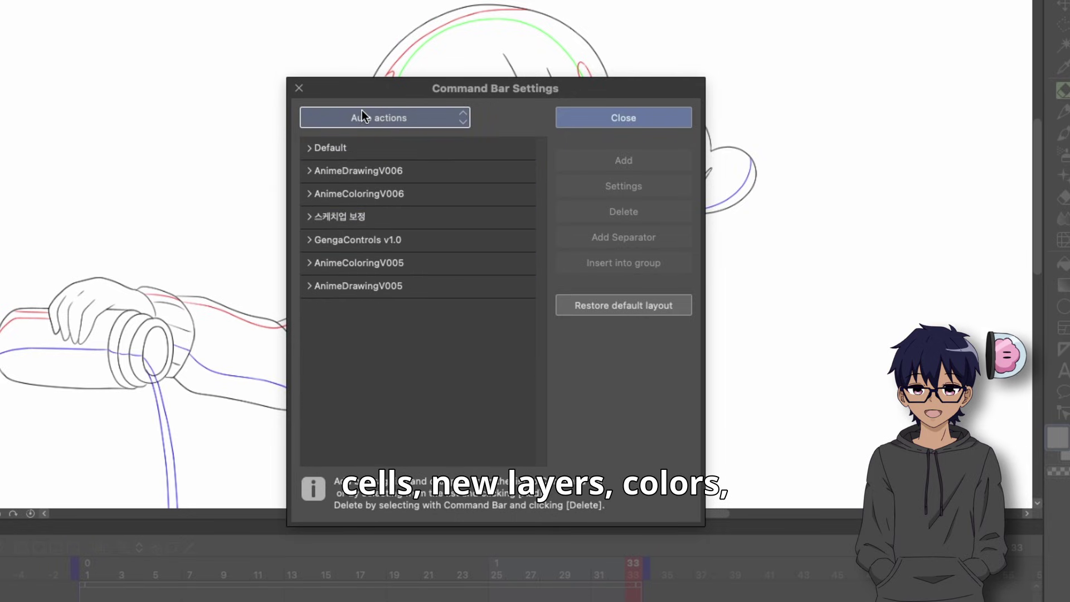
left_click(362, 114)
left_click(369, 222)
left_click(333, 147)
- Resize the selected layers of hair cel 11 together with the transform box, narrowing the hair from its outer side
left_click_drag(772, 250, 502, 265)
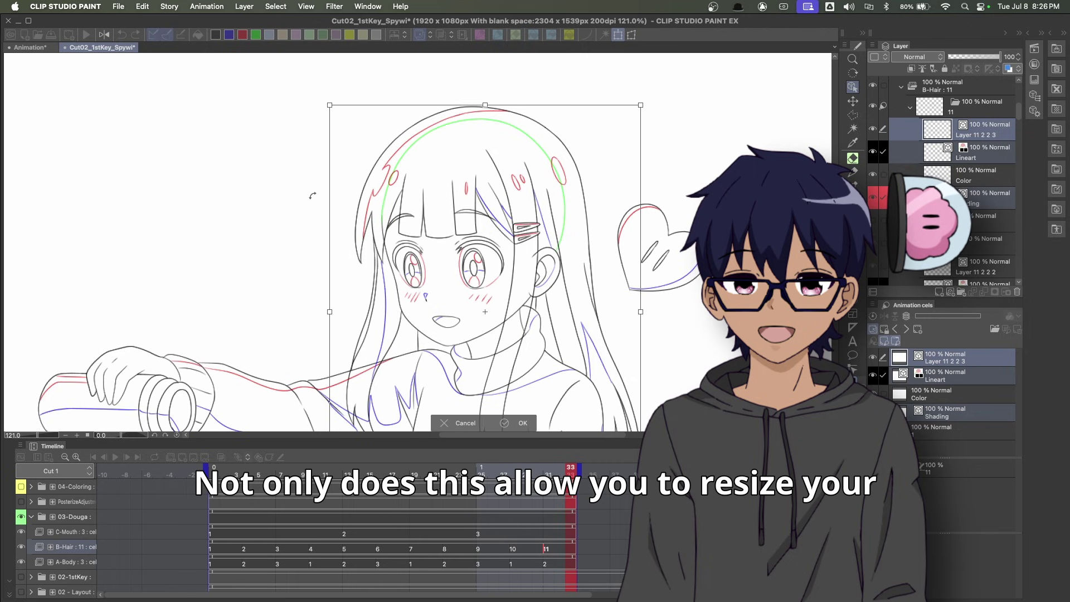
scroll(341, 205, "down", 1)
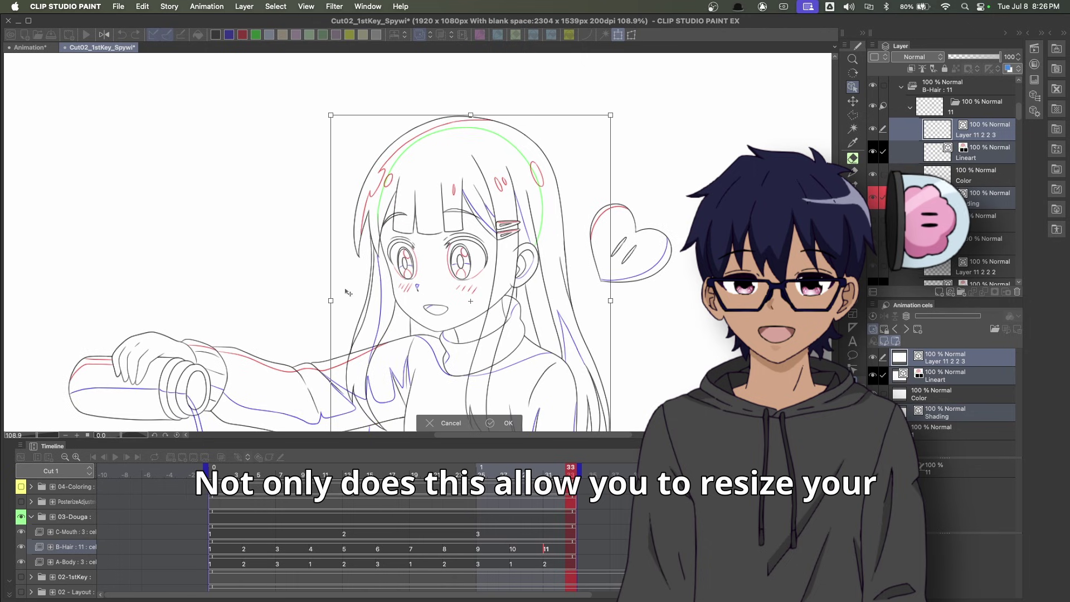
mouse_move(331, 299)
left_mouse_down()
mouse_move(108, 300)
mouse_move(390, 304)
mouse_move(452, 343)
left_mouse_up()
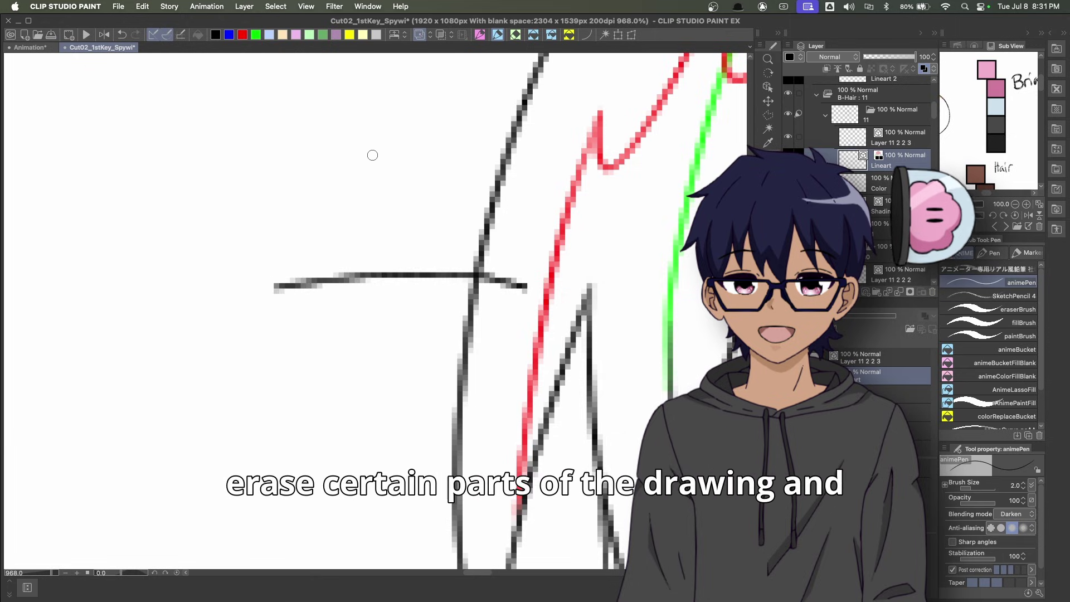
- Erase the stray horizontal line up to the black hair outline with the Vector eraser, and reshape the outline by moving a control point
key("e")
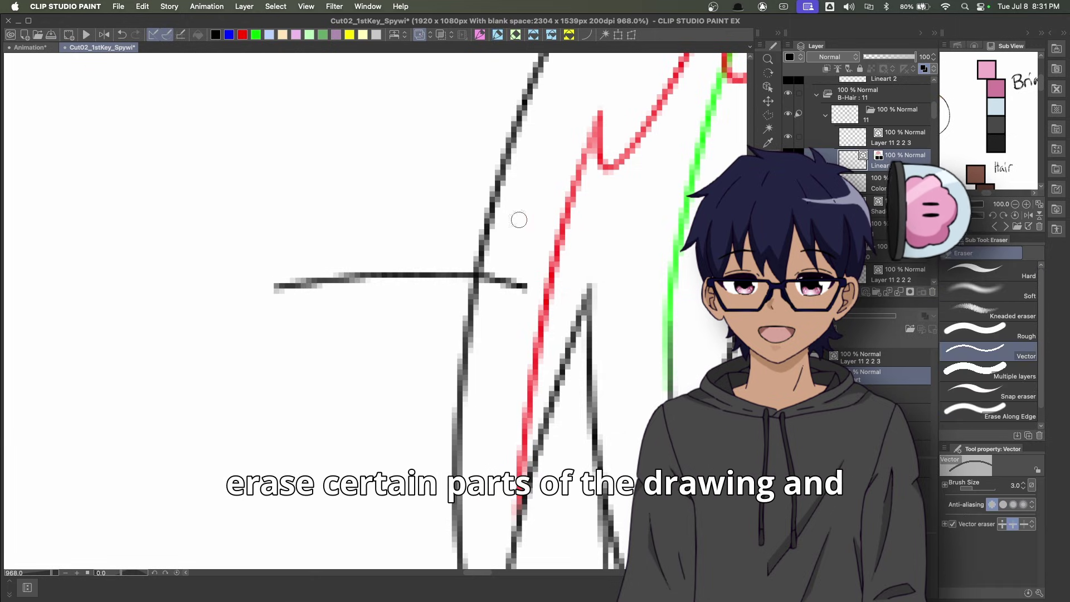
left_click(376, 275)
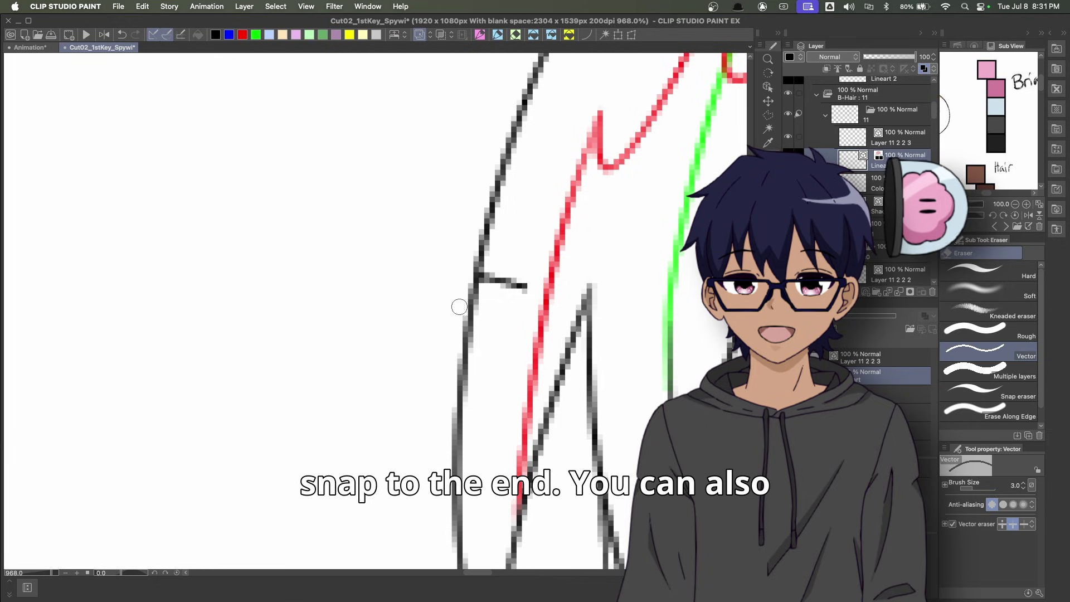
key("o")
left_click(477, 277)
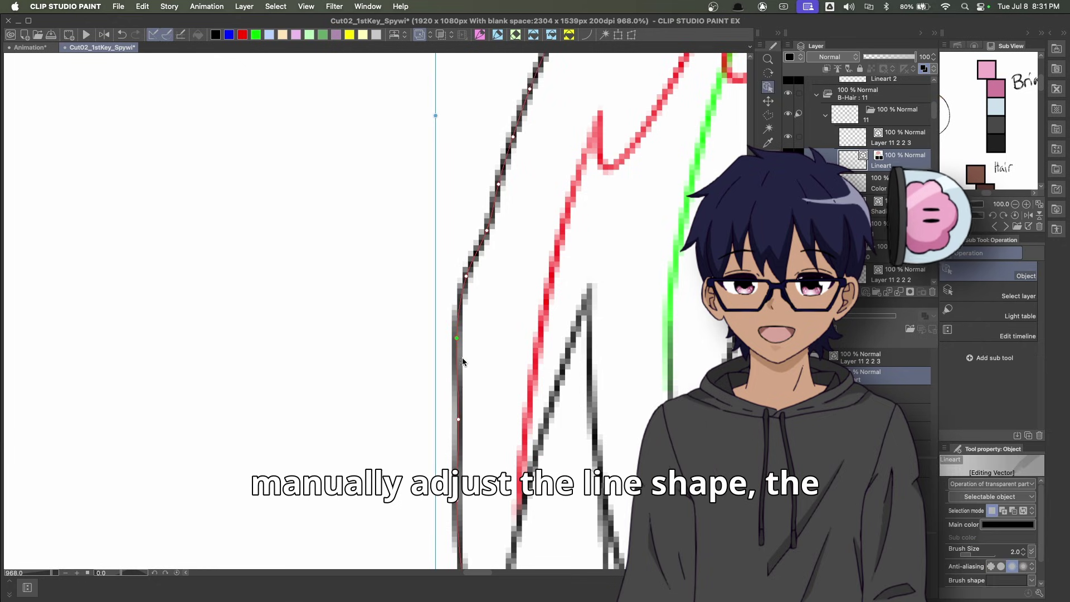
left_click_drag(462, 353, 469, 349)
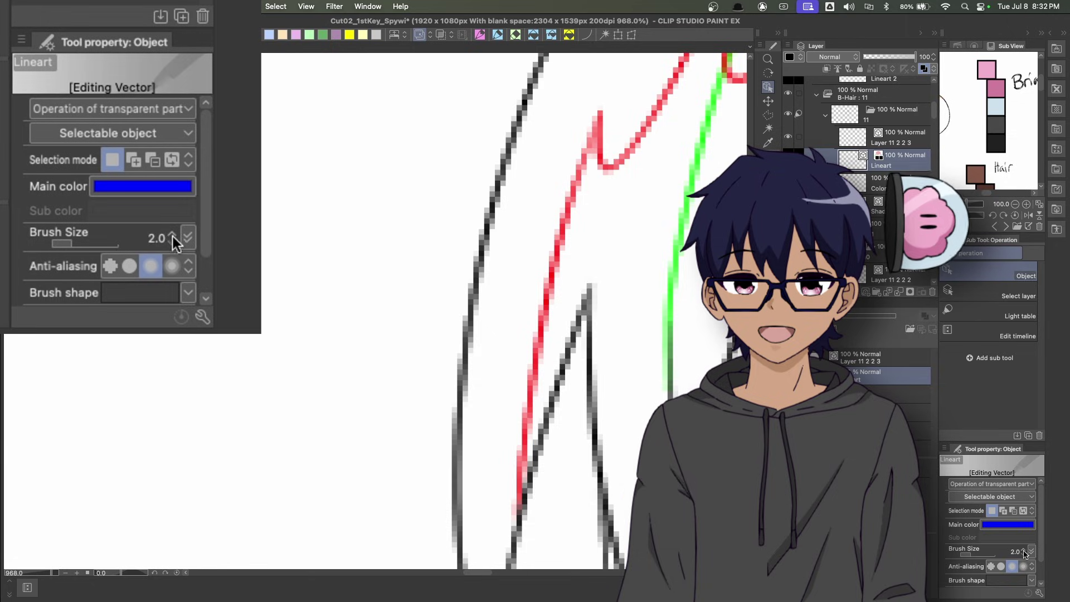
- Try larger and smaller brush sizes on the Lineart layer's selected vector line
left_click(1023, 549)
left_click(1023, 550)
left_click(1023, 554)
left_click(1023, 554)
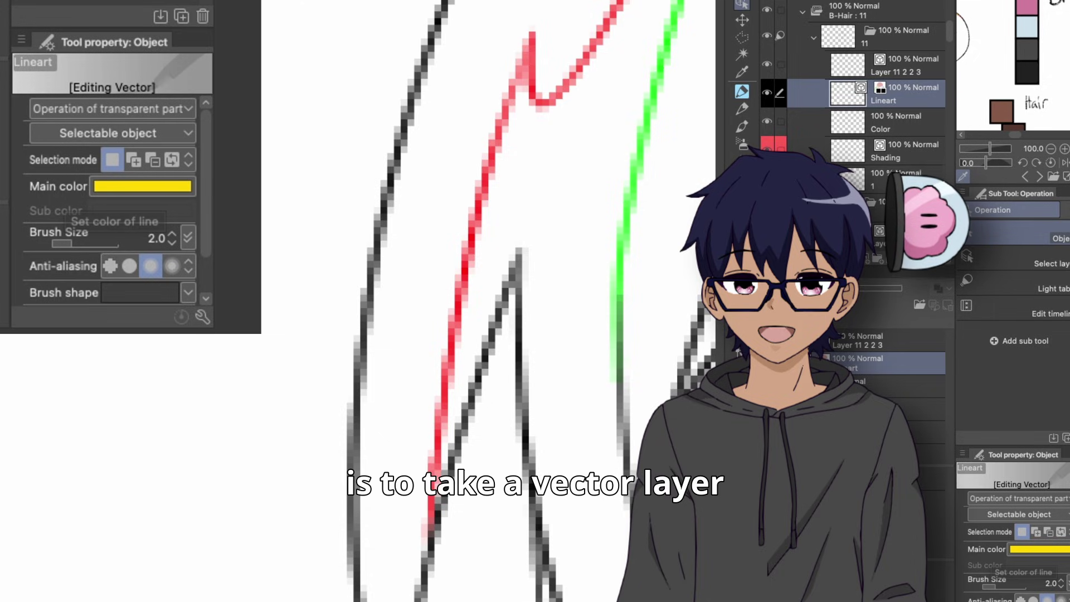
- Try yellow (FFD700) as the main color of the Lineart vector lines and return them to black
left_click(1037, 549)
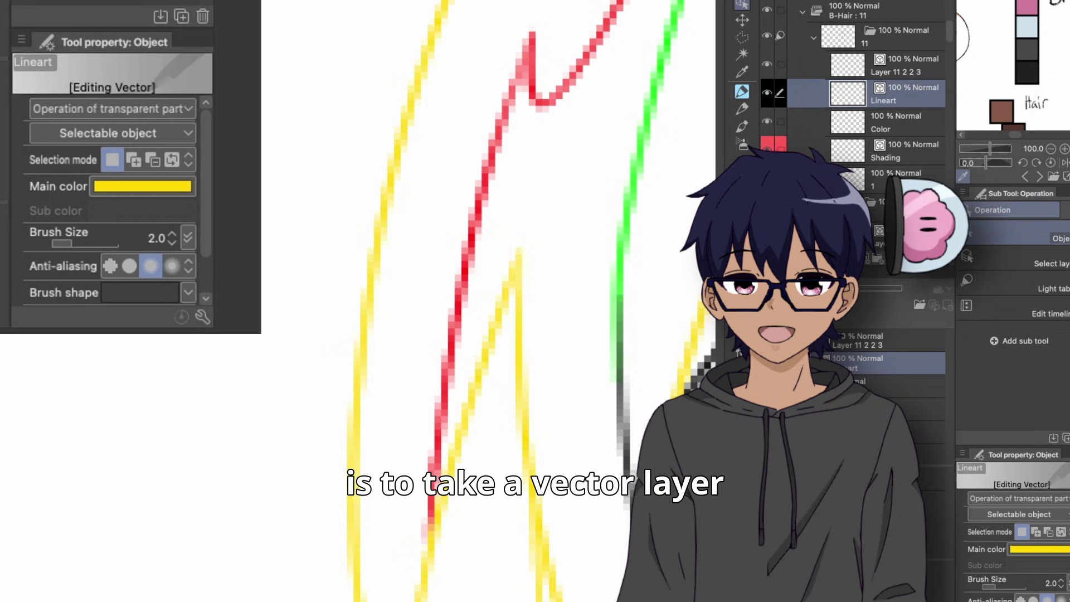
left_click(1045, 551)
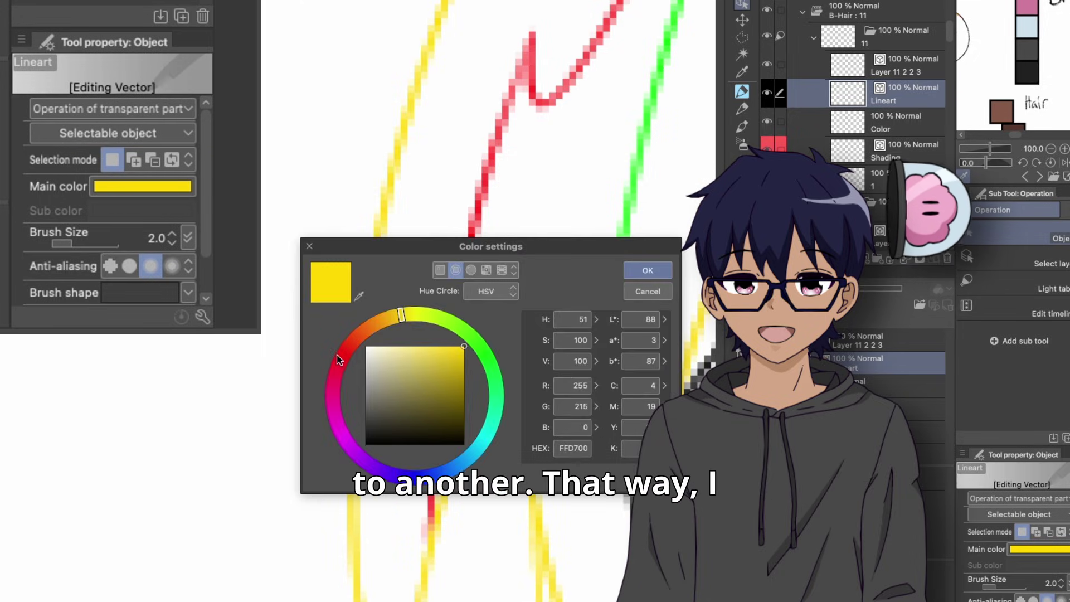
left_click(647, 270)
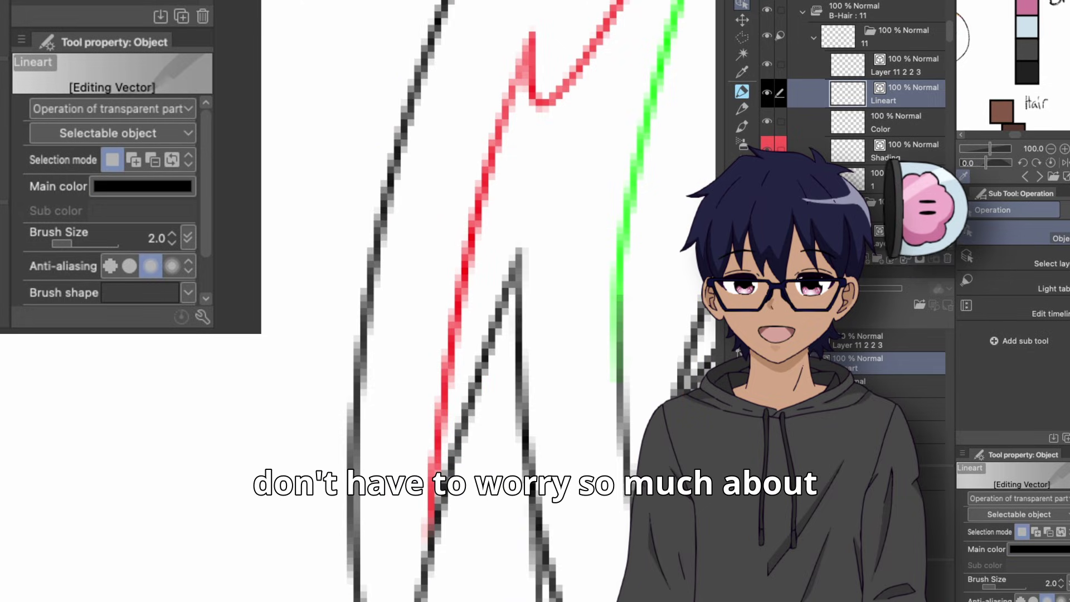
- Set the main color of the Lineart vector lines to a reddish brown around HEX B75935
left_click(117, 185)
left_click_drag(344, 359, 355, 345)
left_click(371, 359)
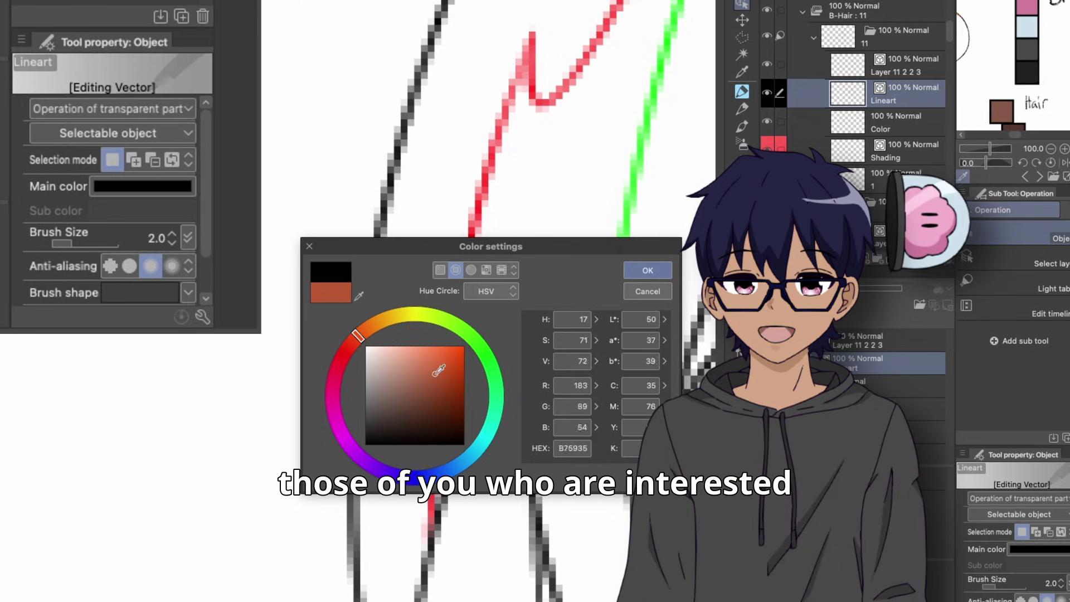
left_click_drag(433, 374, 440, 373)
left_click(639, 268)
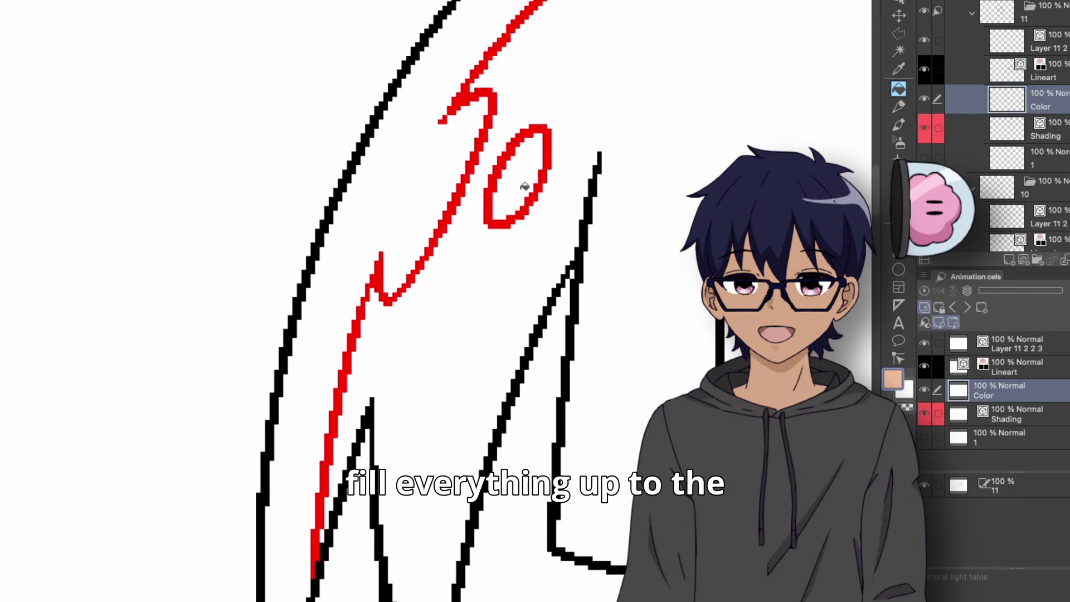
- Fill the outer hair band and oval highlight with peach and the inner hair area with orange on the Color layer
left_click(444, 143)
left_click(466, 122)
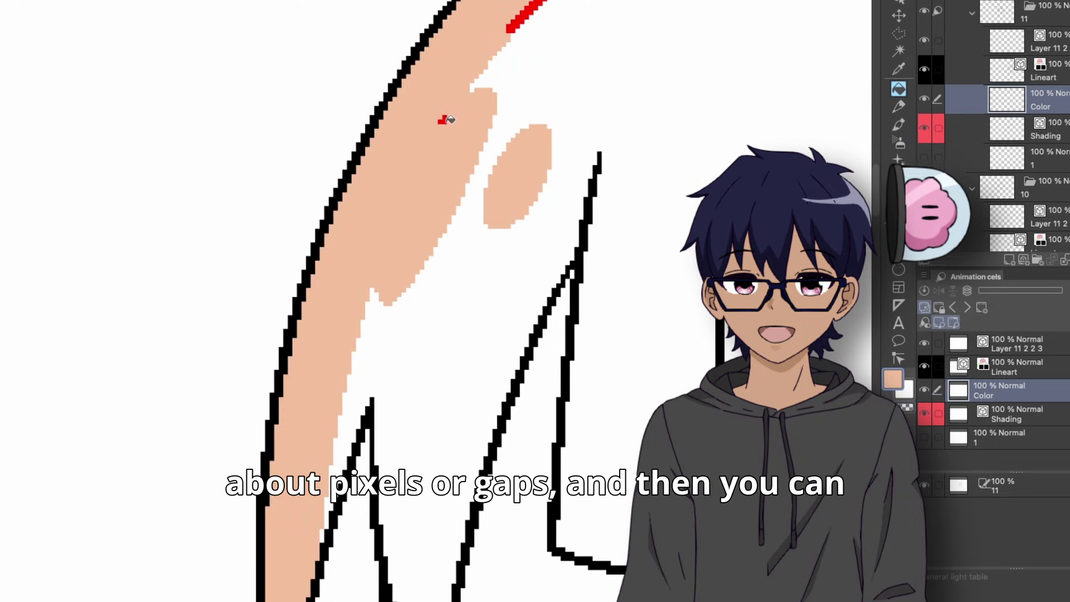
scroll(1002, 139, "up", 2)
left_click(423, 361)
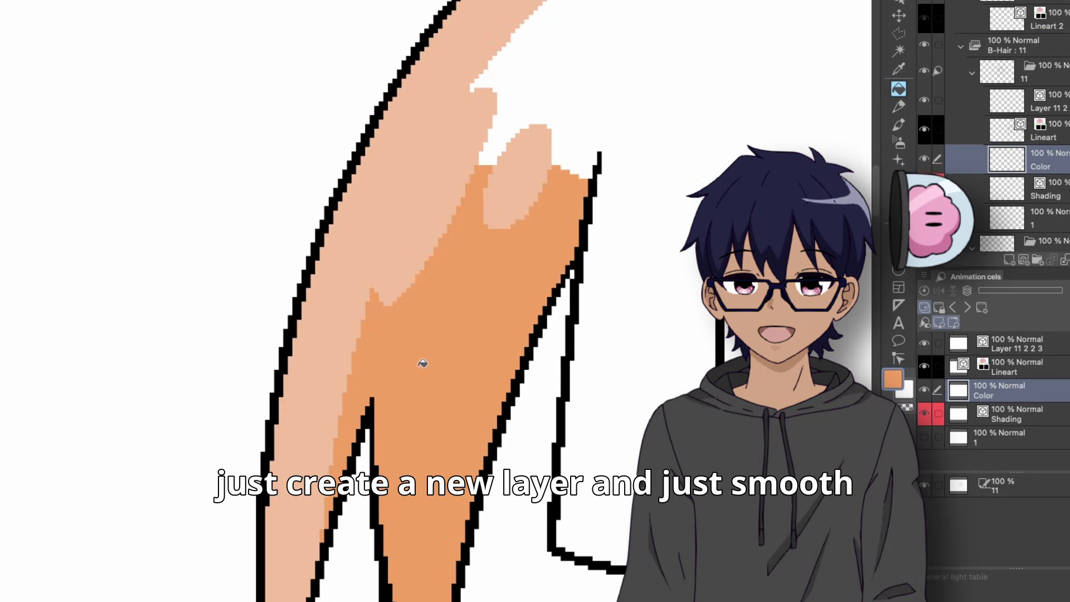
left_click(707, 146)
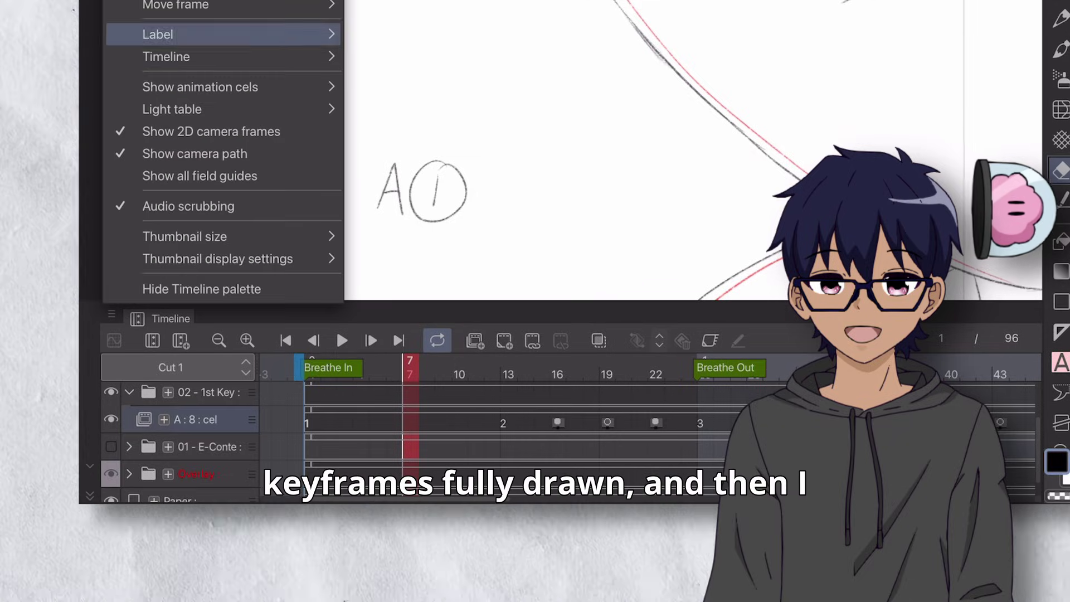
- Mark frame 7 on animation folder A's track with an open-circle in-between label
mouse_move(223, 34)
left_click(473, 127)
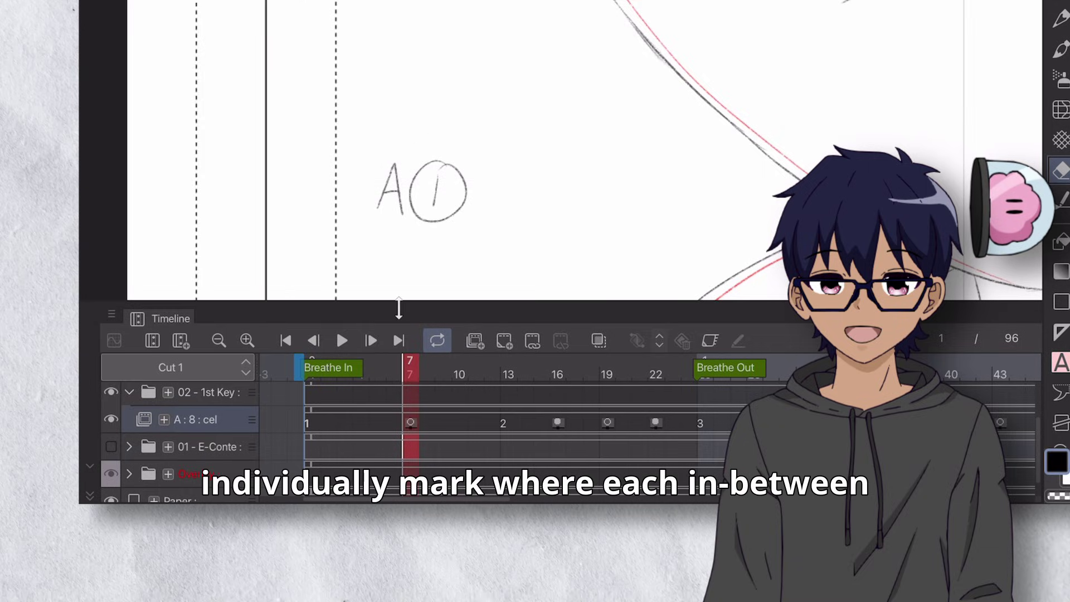
- Mark frame 4 on animation folder A's track with a filled-circle in-between label
left_click(377, 373)
left_click(361, 374)
left_click(111, 313)
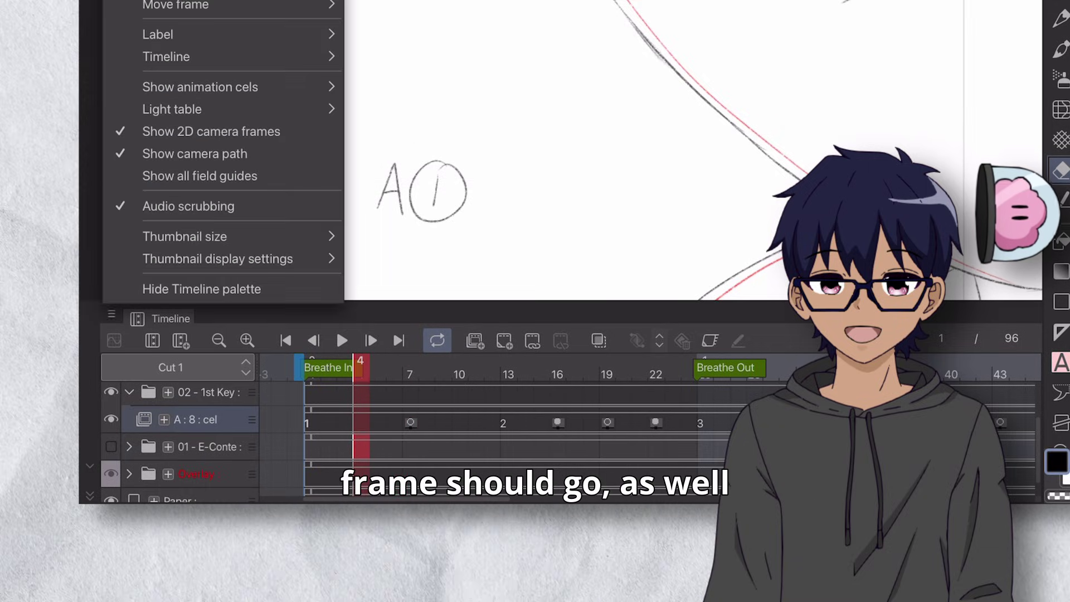
mouse_move(223, 34)
left_click(472, 149)
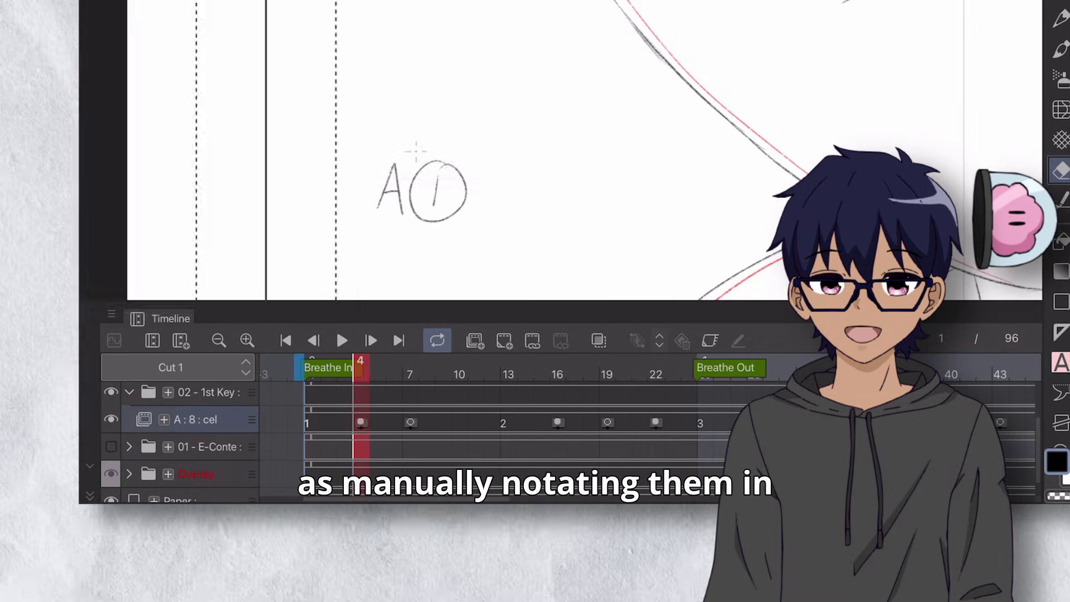
- Open the label choices for frame 10 on animation folder A's track
left_click(459, 373)
left_click(111, 314)
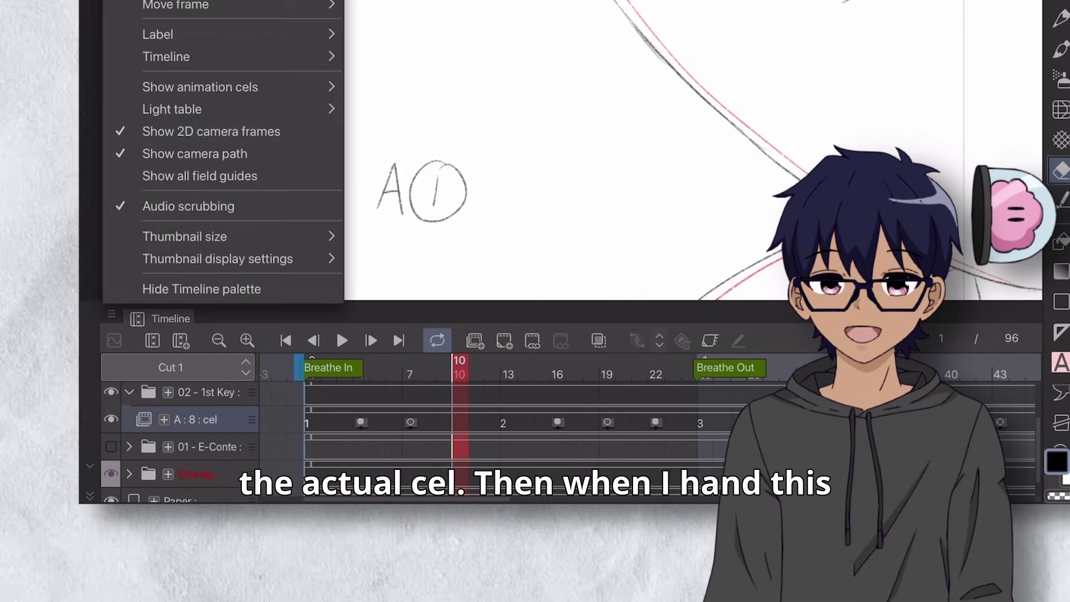
mouse_move(223, 34)
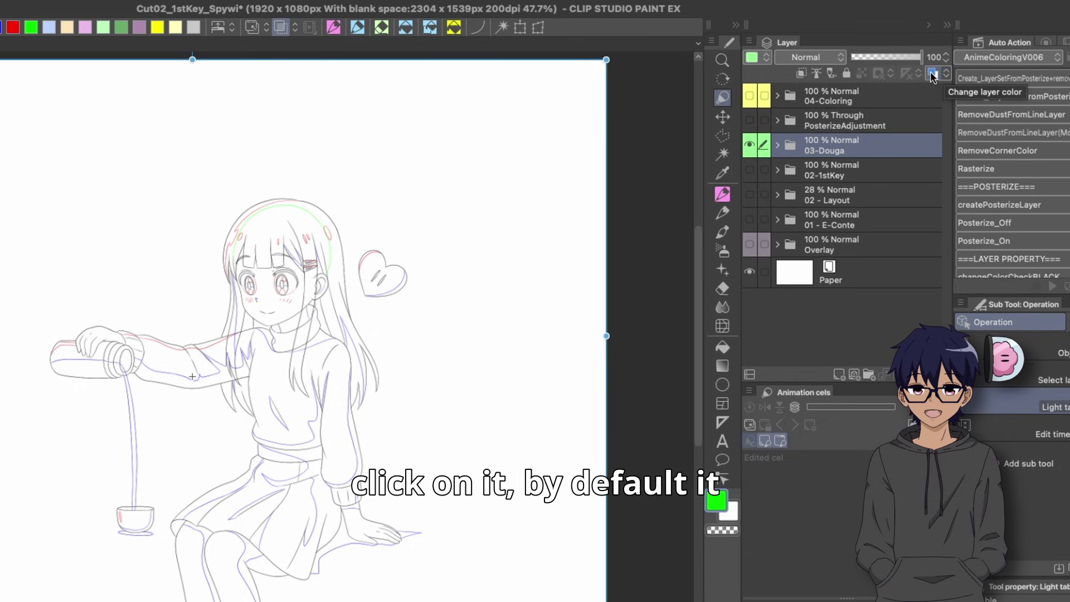
- Toggle the layer color effect of the 03-Douga folder on and off, and set its layer color to yellow around HEX E2EC3E
left_click(932, 74)
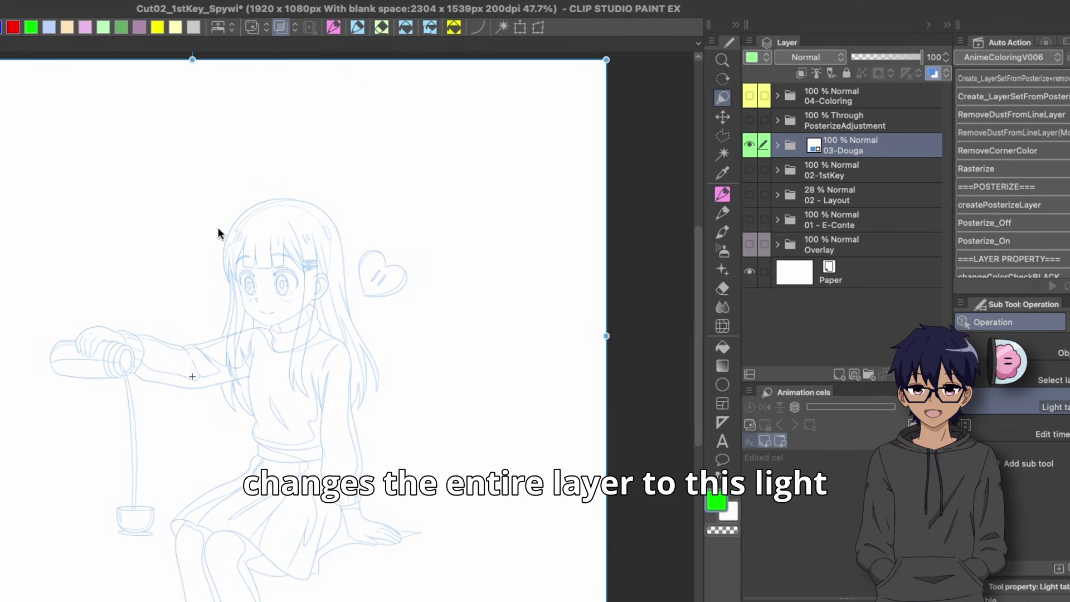
left_click(933, 74)
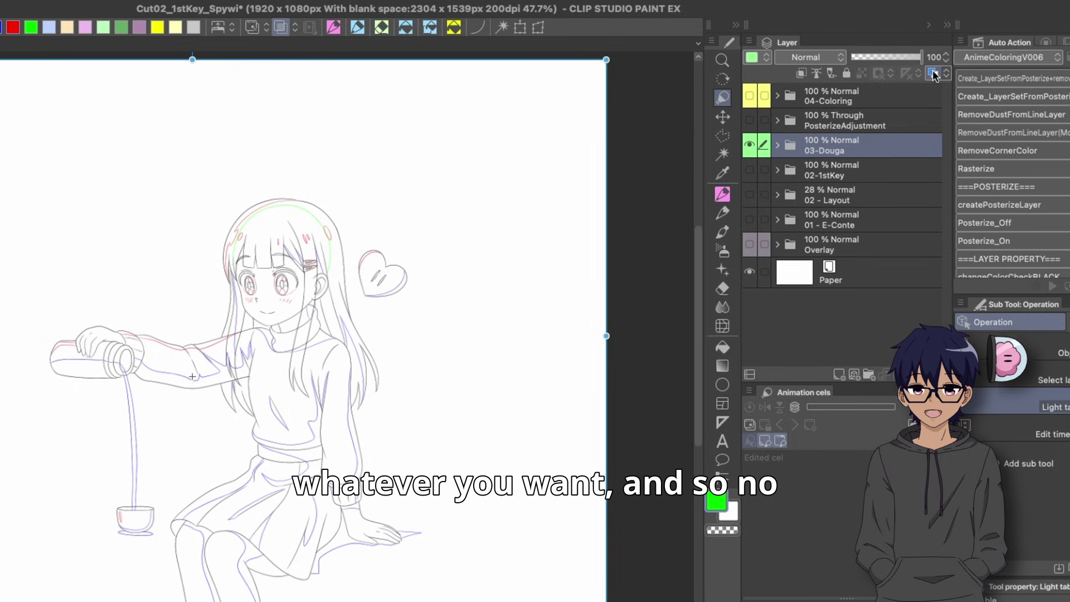
left_click(947, 73)
left_click(934, 92)
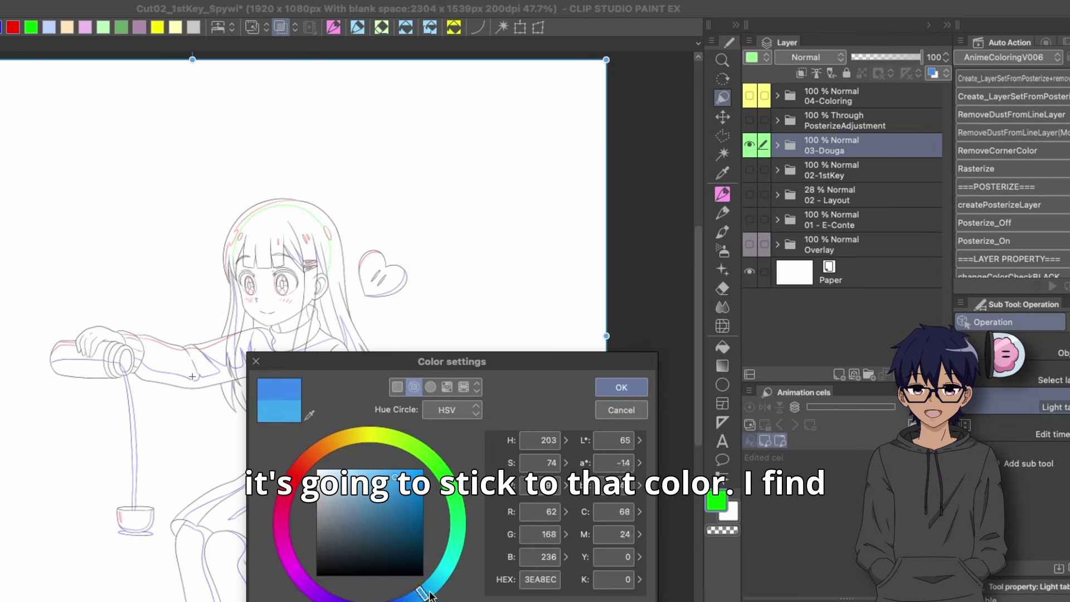
left_click_drag(423, 597, 452, 507)
left_click_drag(400, 455, 376, 445)
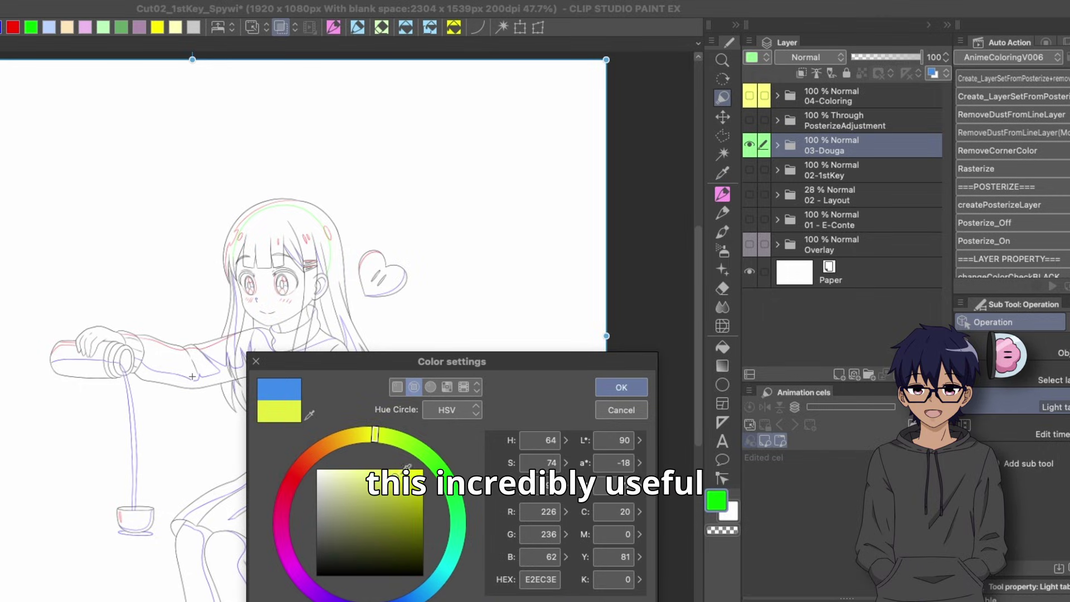
left_click(611, 386)
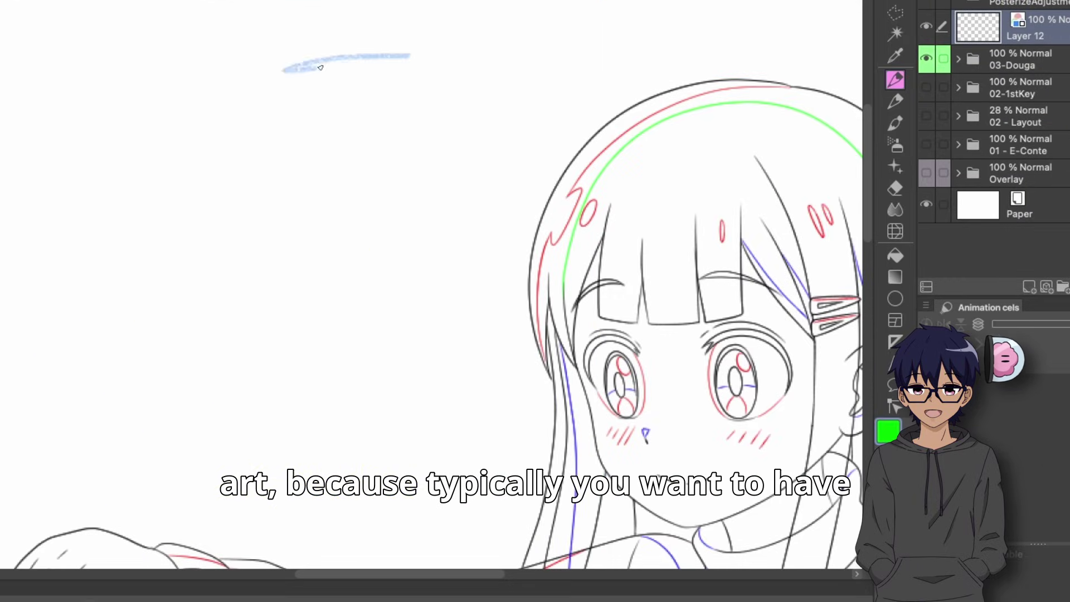
- Scribble test strokes on Layer 12 beside the character's head, using green, red and black as drawing colors
mouse_move(320, 67)
left_mouse_down()
mouse_move(364, 91)
mouse_move(485, 111)
mouse_move(320, 148)
left_mouse_up()
left_click_drag(376, 175, 262, 200)
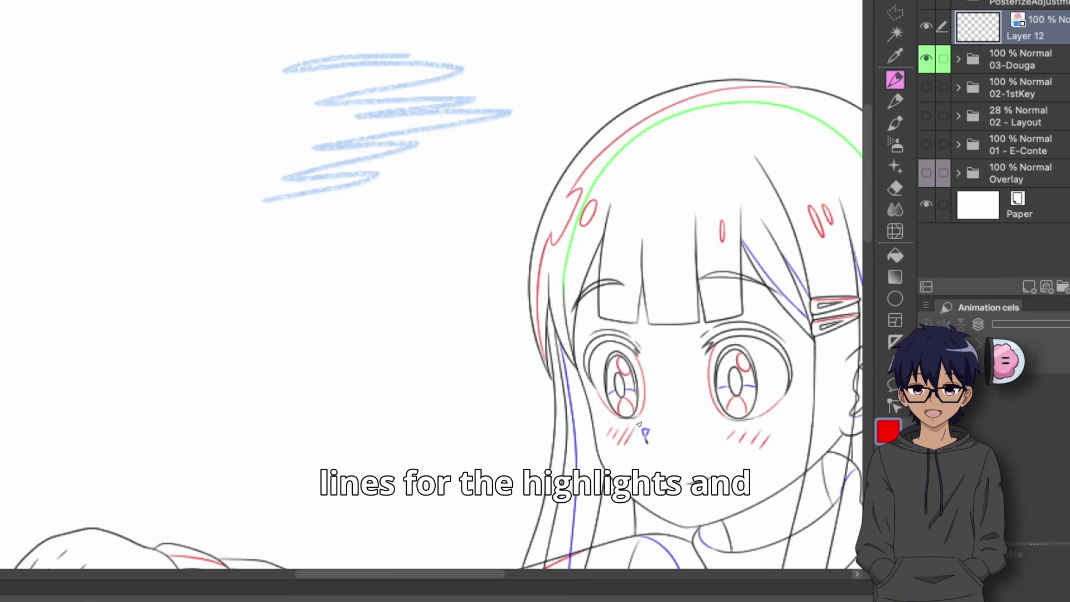
mouse_move(325, 315)
left_mouse_down()
mouse_move(444, 318)
mouse_move(321, 334)
mouse_move(360, 360)
mouse_move(450, 377)
left_mouse_up()
left_click_drag(433, 449, 371, 461)
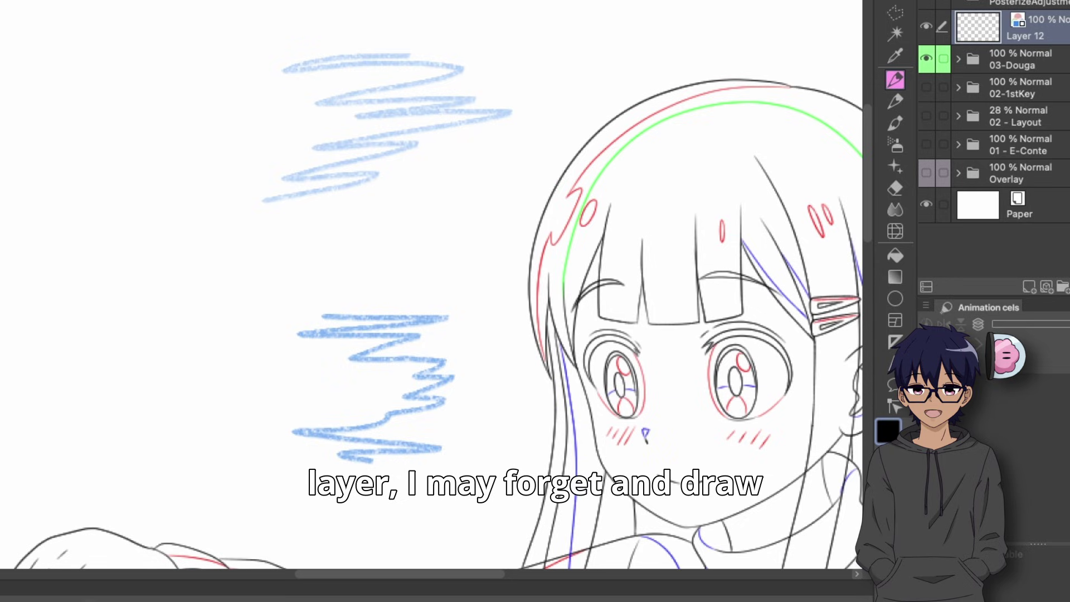
mouse_move(487, 226)
left_mouse_down()
mouse_move(402, 230)
mouse_move(394, 246)
mouse_move(350, 257)
left_mouse_up()
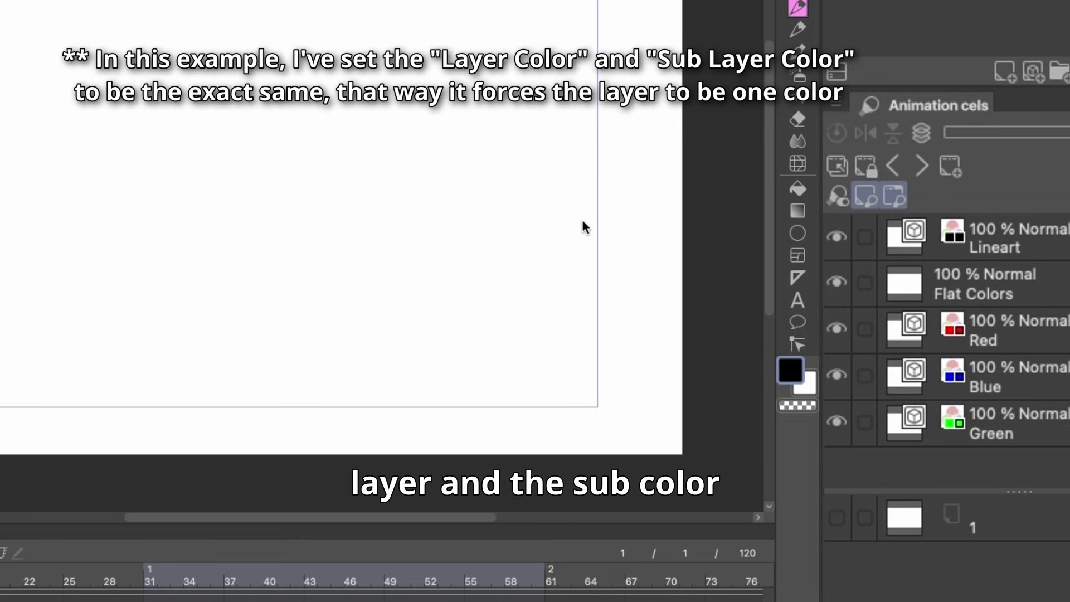
- Draw a zigzag scribble on the Lineart layer and another beside it on the Red layer
left_click(982, 244)
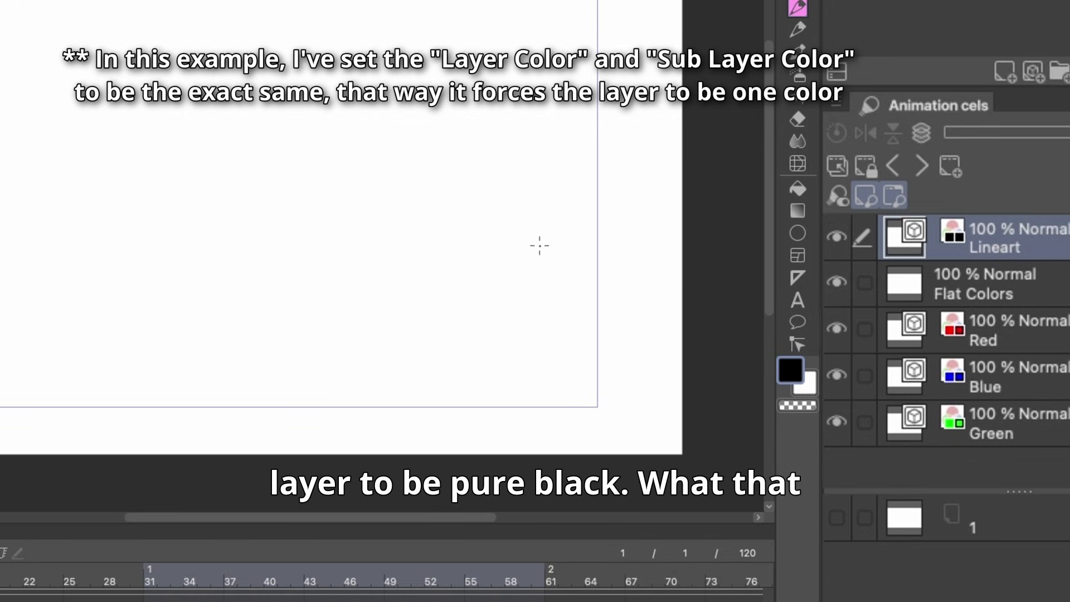
scroll(506, 225, "up", 3)
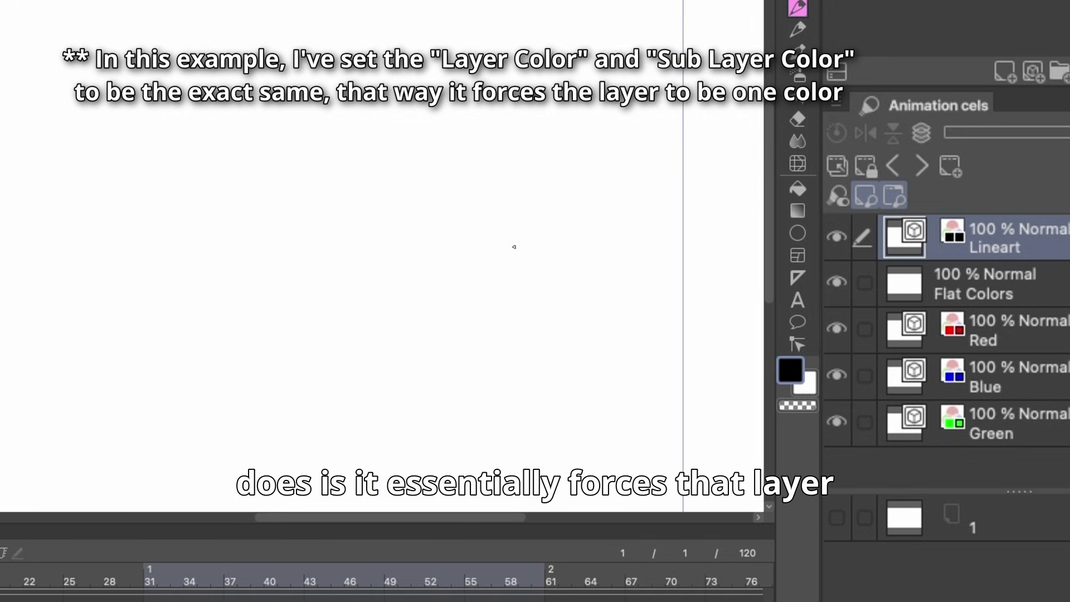
left_click_drag(550, 210, 506, 254)
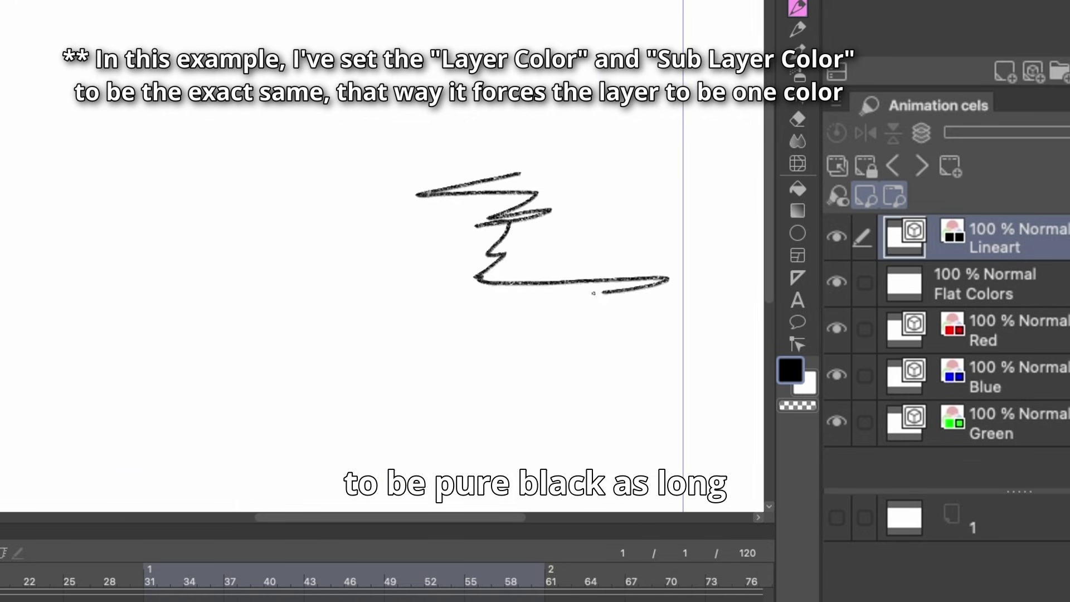
left_click(981, 320)
left_click_drag(311, 207, 357, 322)
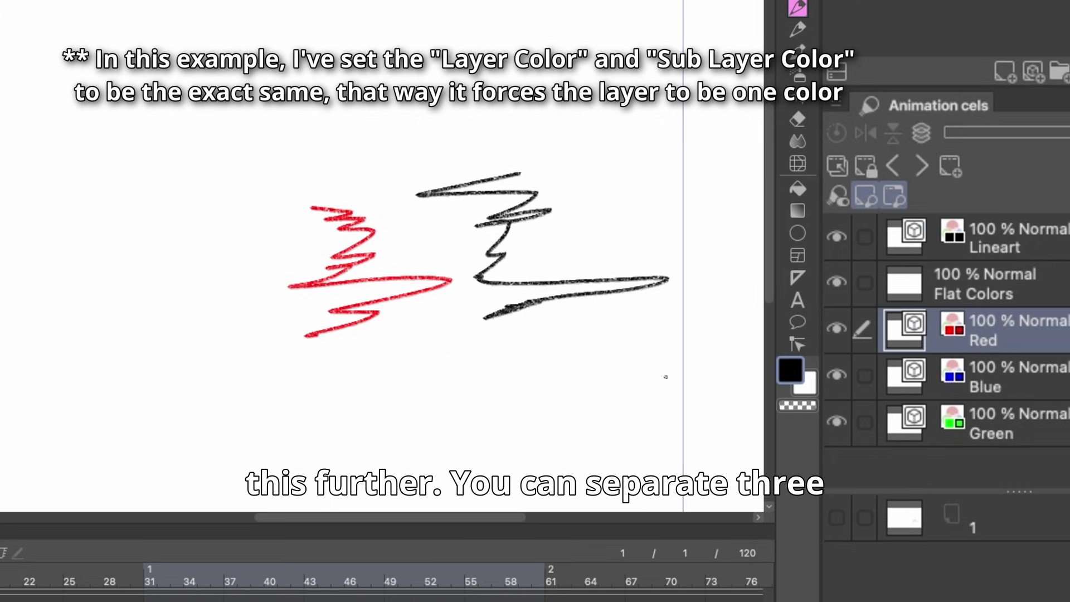
- Draw a zigzag scribble on the Blue layer and another beside it on the Green layer
left_click(1001, 368)
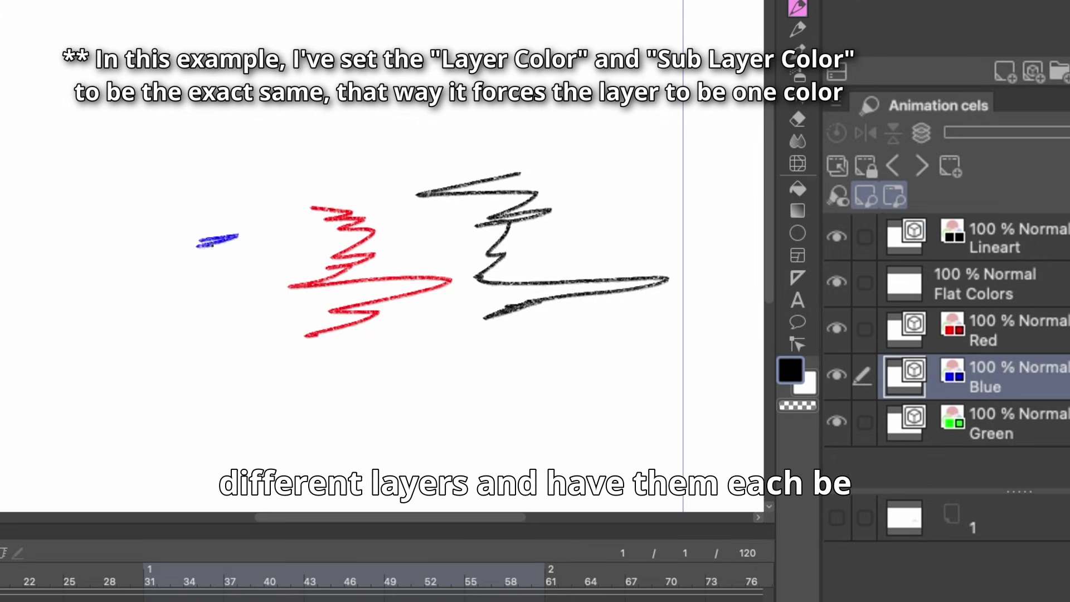
left_click_drag(211, 311, 234, 335)
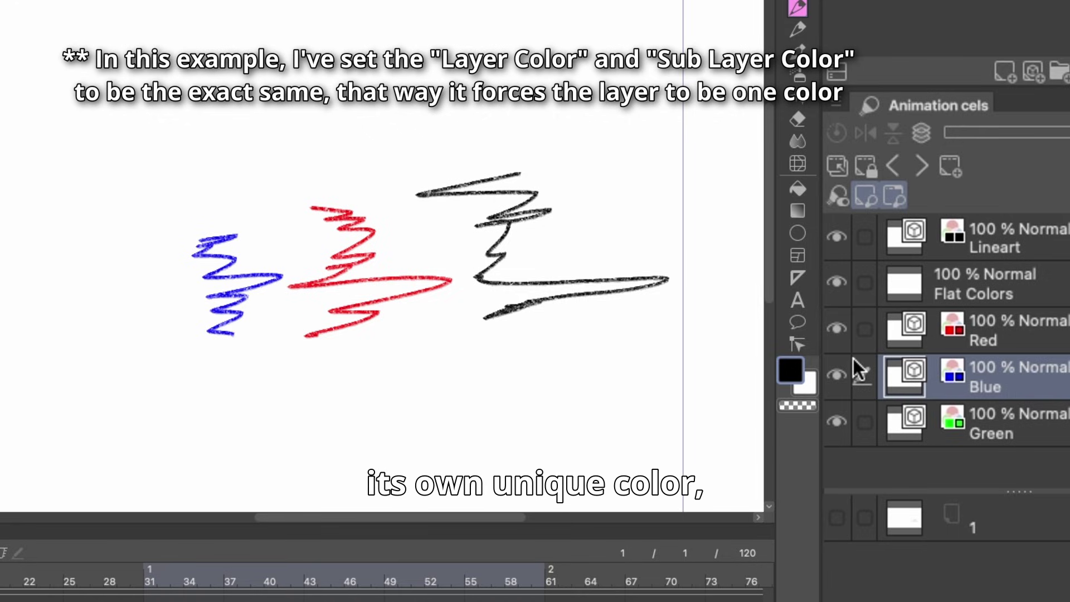
left_click(971, 417)
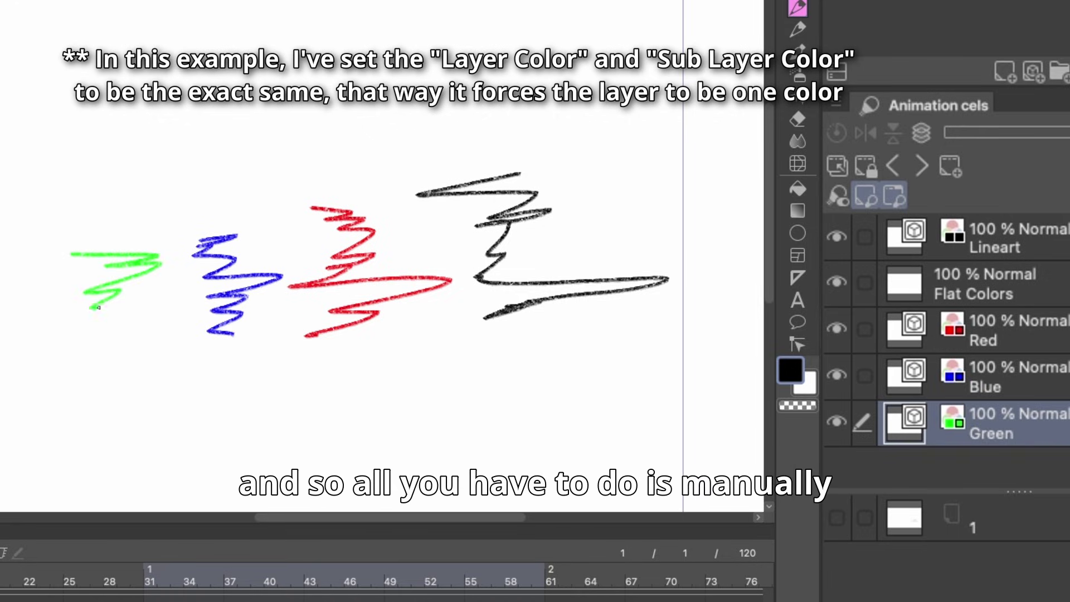
left_click_drag(91, 307, 124, 319)
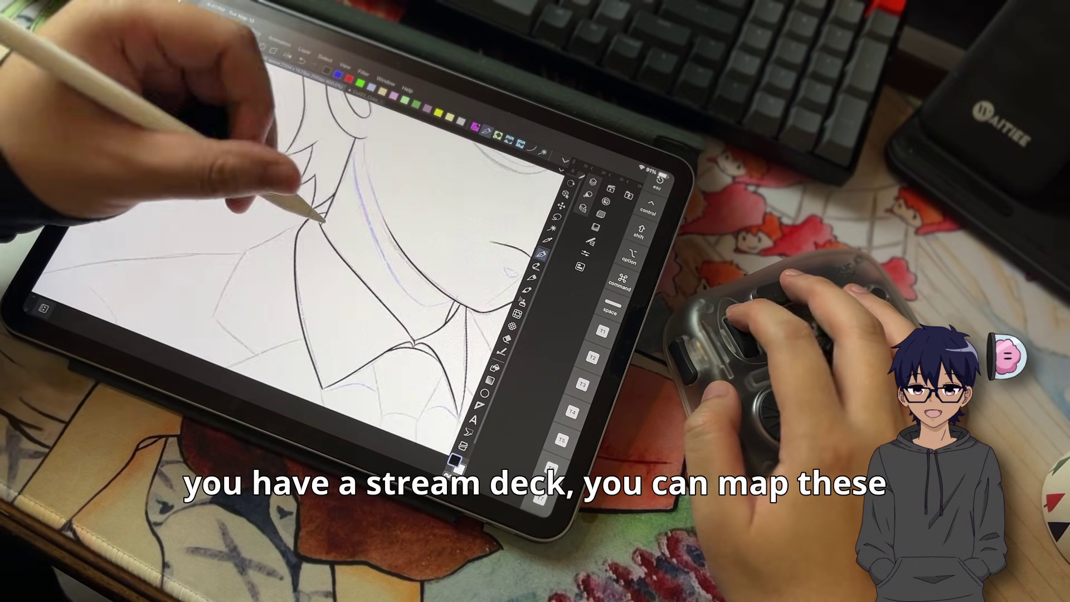
scroll(290, 251, "down", 5)
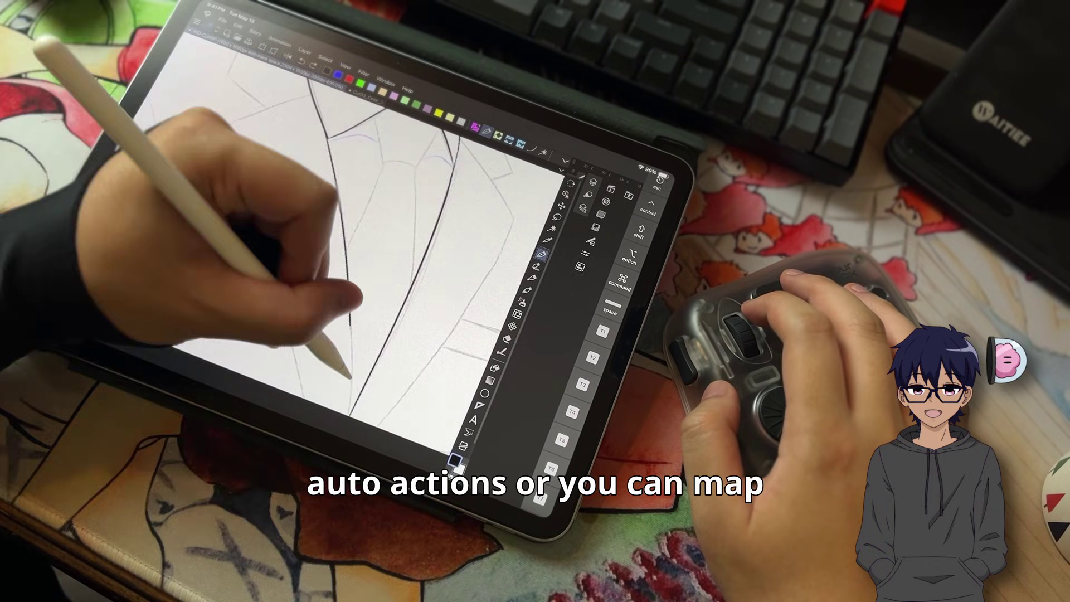
scroll(289, 234, "up", 5)
scroll(289, 234, "down", 5)
scroll(289, 234, "up", 5)
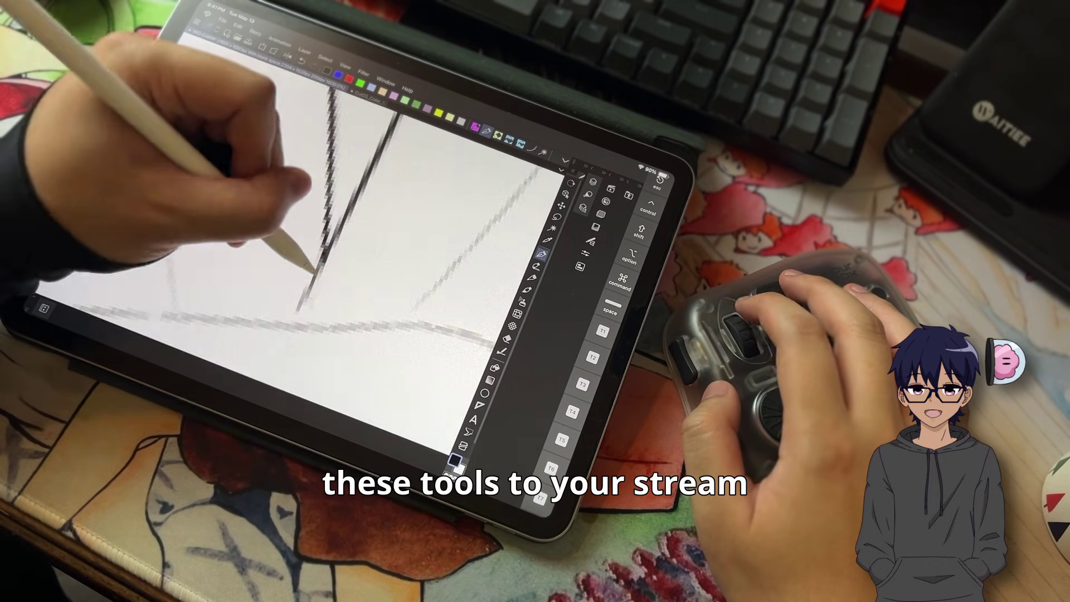
scroll(290, 234, "down", 5)
scroll(289, 234, "up", 2)
scroll(290, 250, "down", 5)
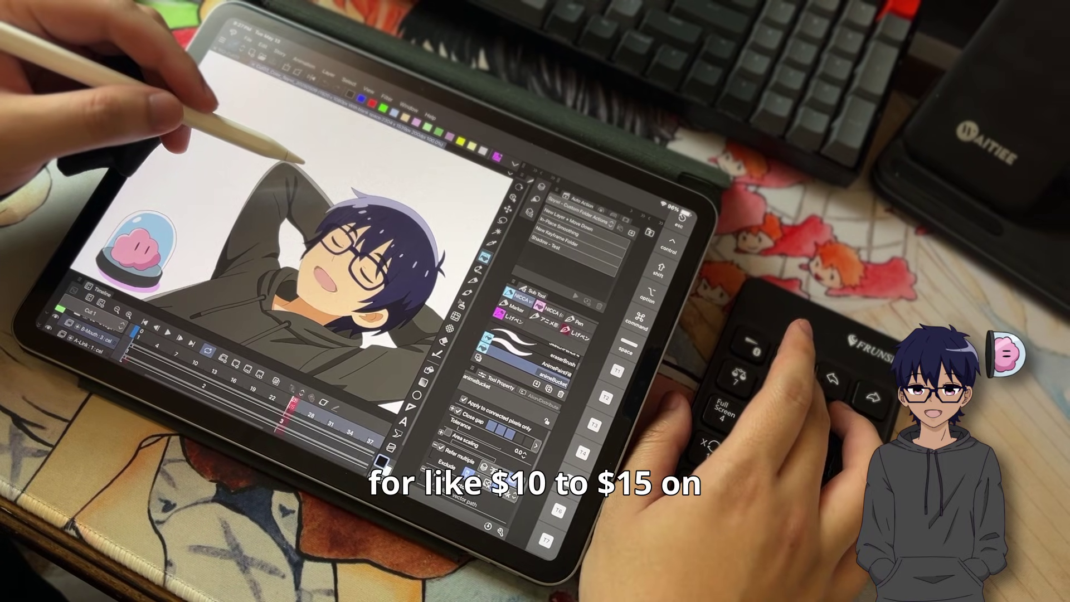
key("Home")
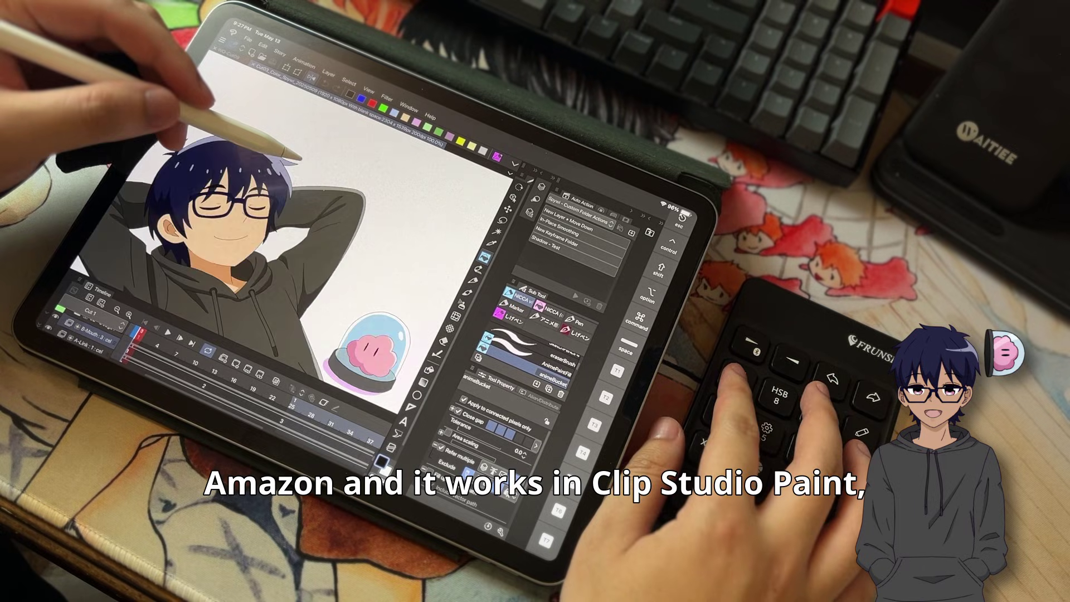
key("9")
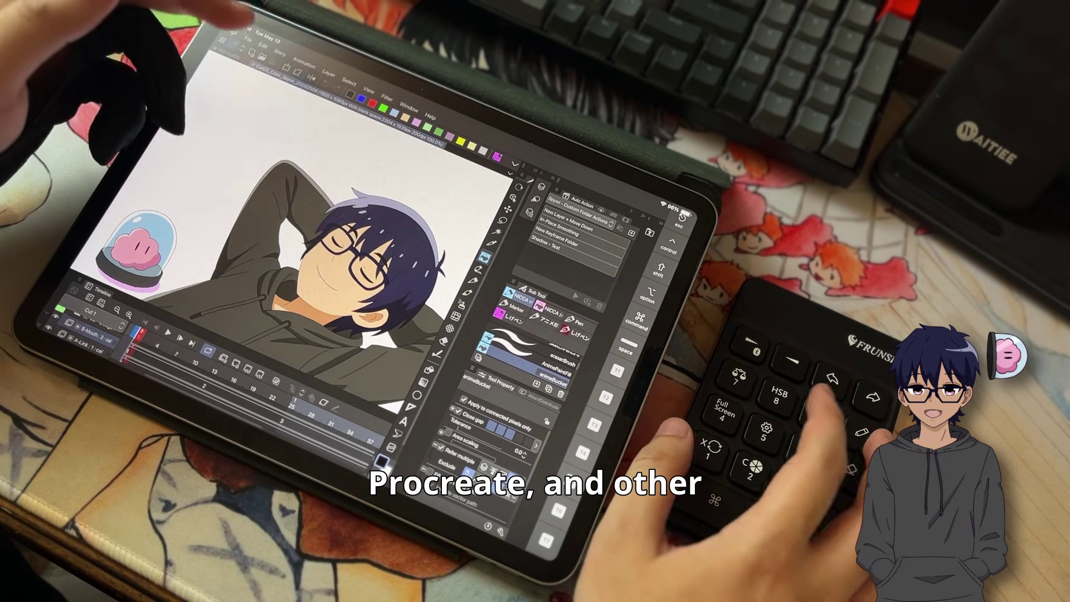
key("End")
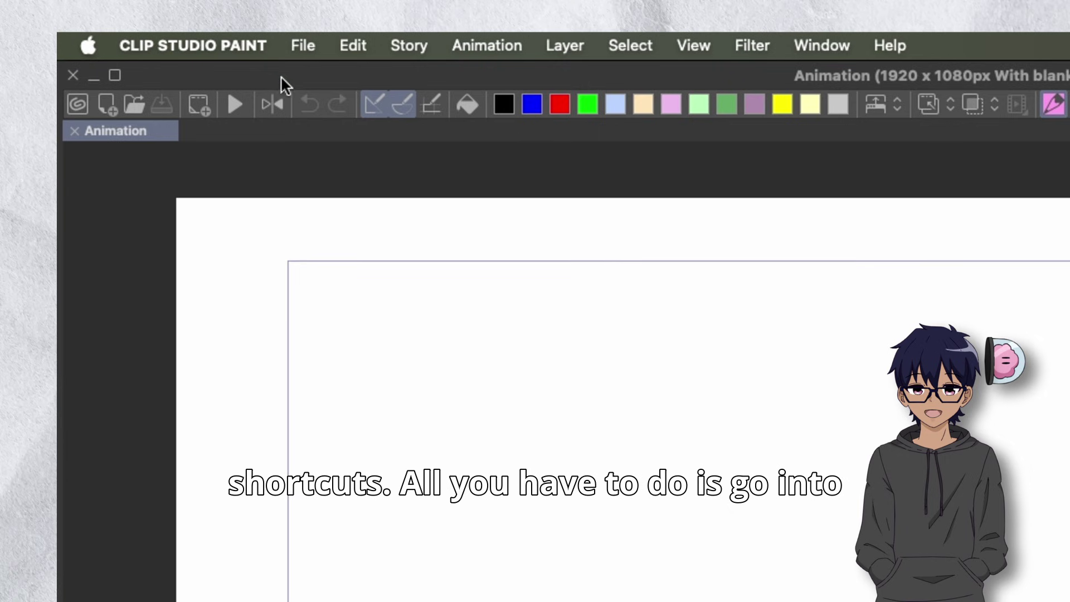
- Open the Shortcut Settings and display the Menu commands category
left_click(215, 48)
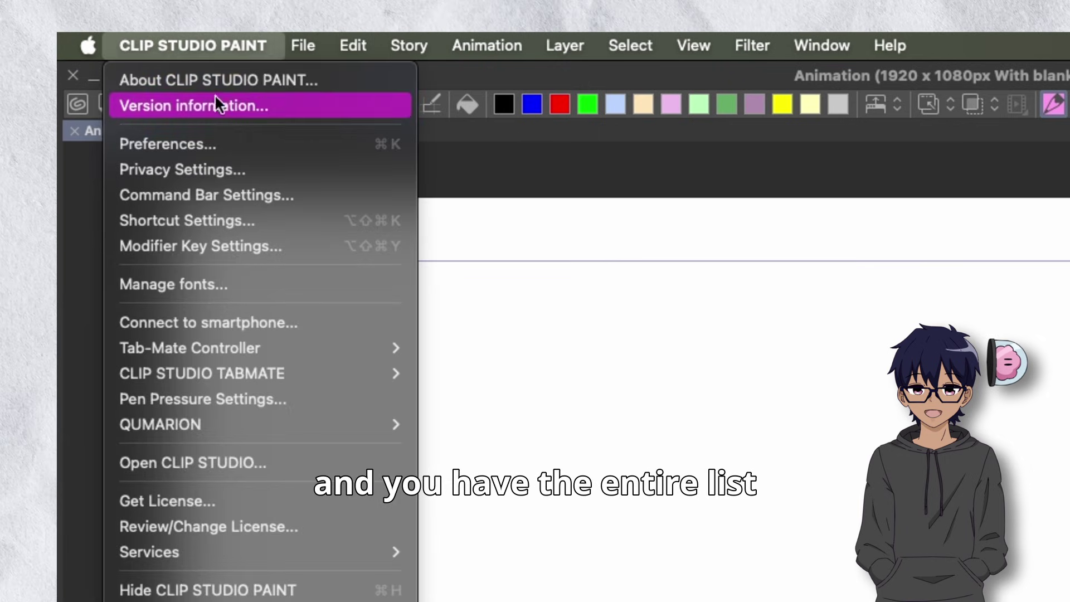
left_click(225, 218)
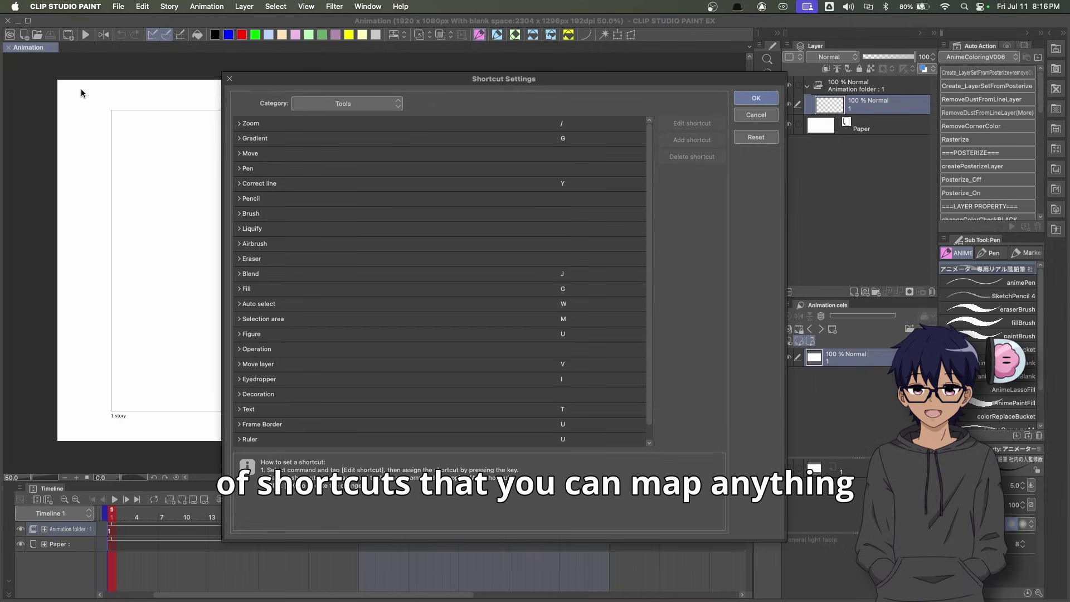
left_click(307, 108)
left_click(308, 116)
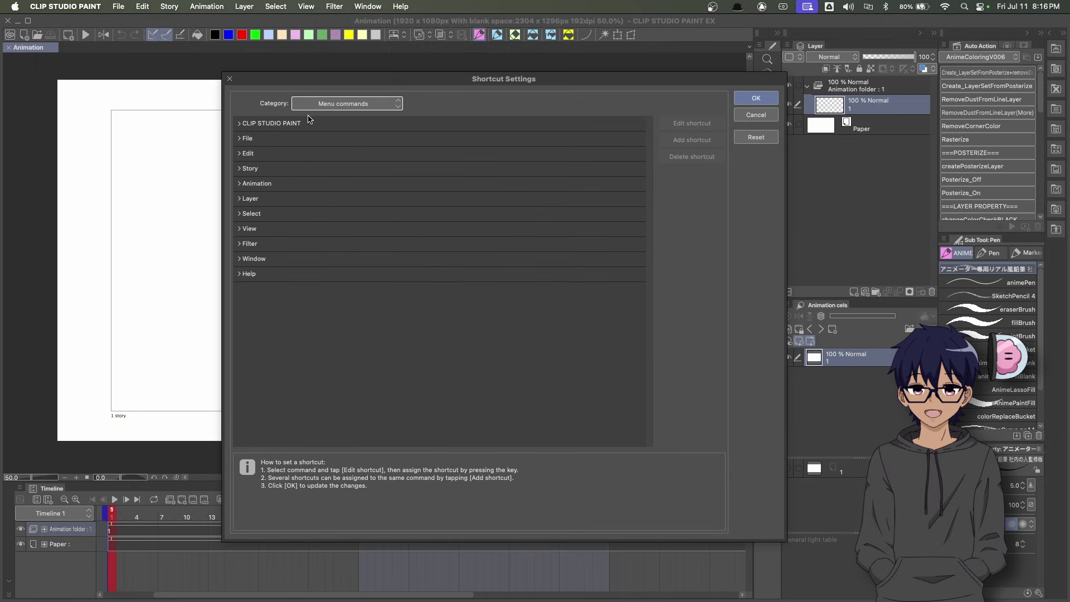
- Examine the shortcuts in the File command group and in the Pop-up palettes and Options categories
left_click(249, 141)
left_click(240, 140)
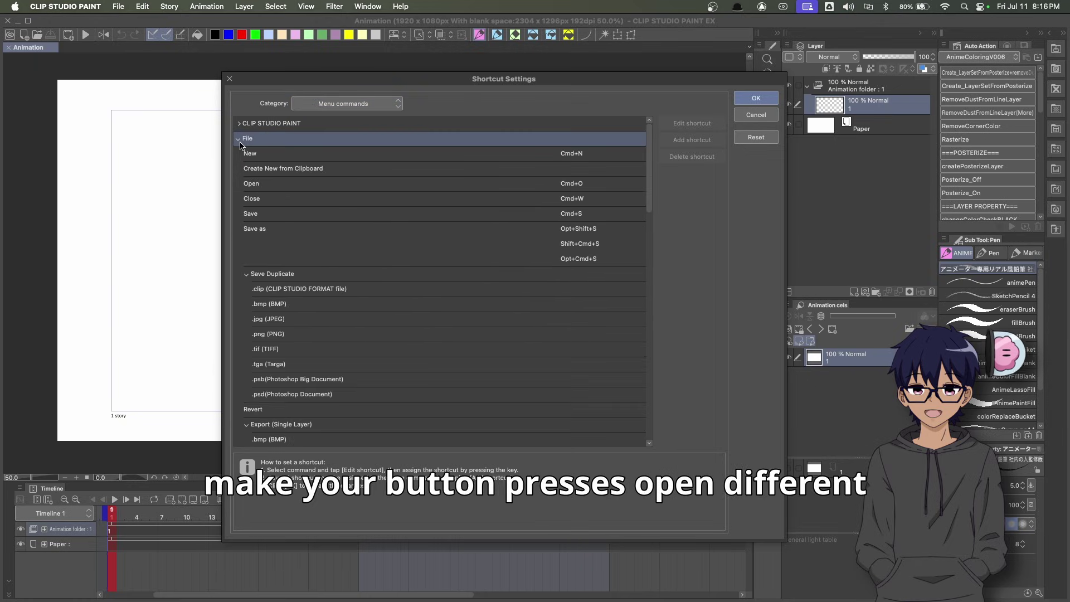
left_click(239, 140)
left_click(274, 127)
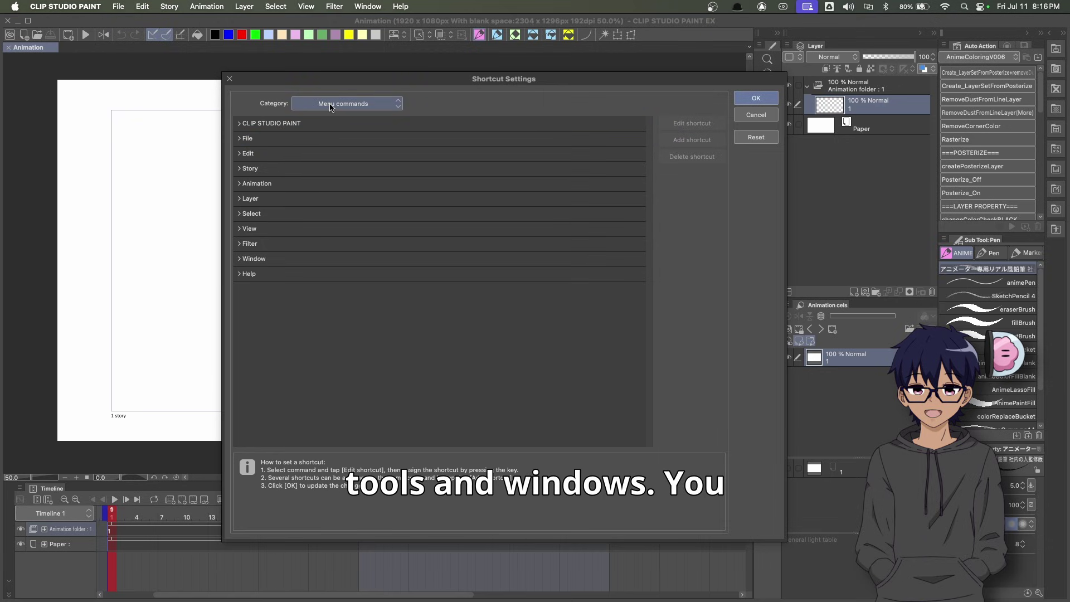
left_click(329, 129)
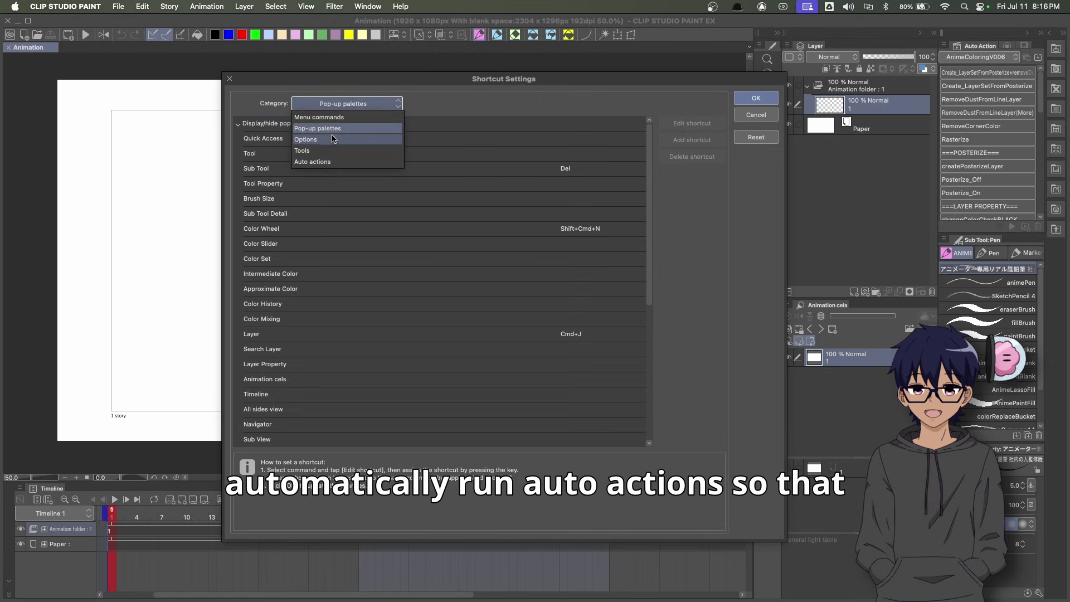
left_click(332, 138)
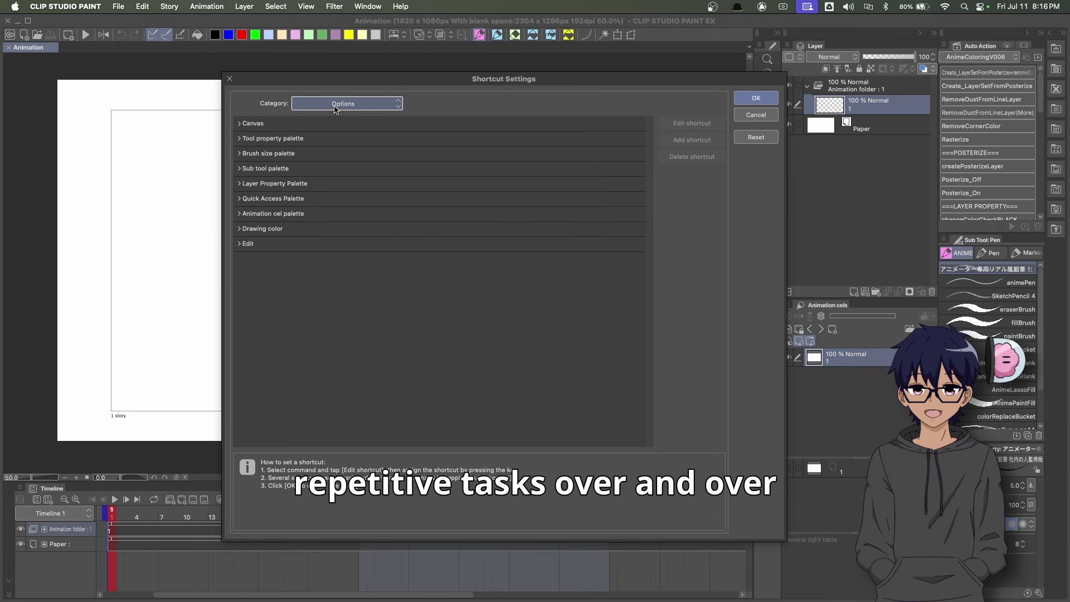